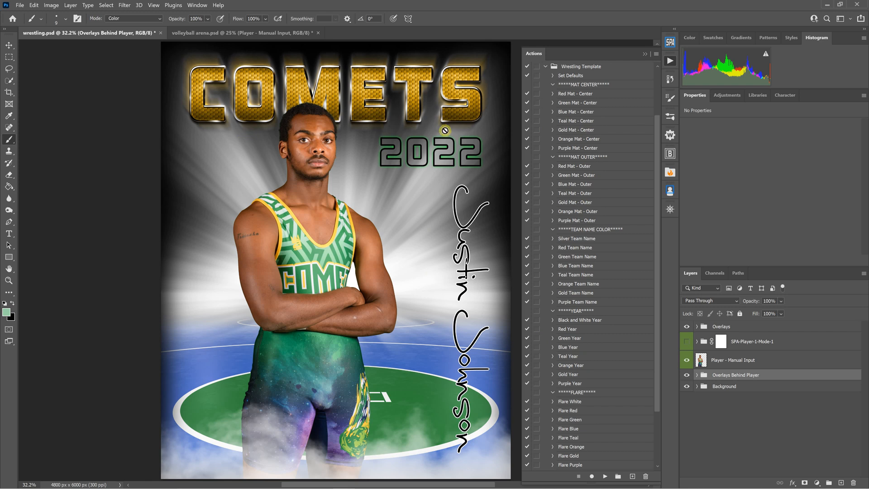
# - Delete the Team Name Blur layer from the Overlays Behind Player group
pyautogui.scroll(-2, 586, 336)
pyautogui.scroll(-2, 586, 335)
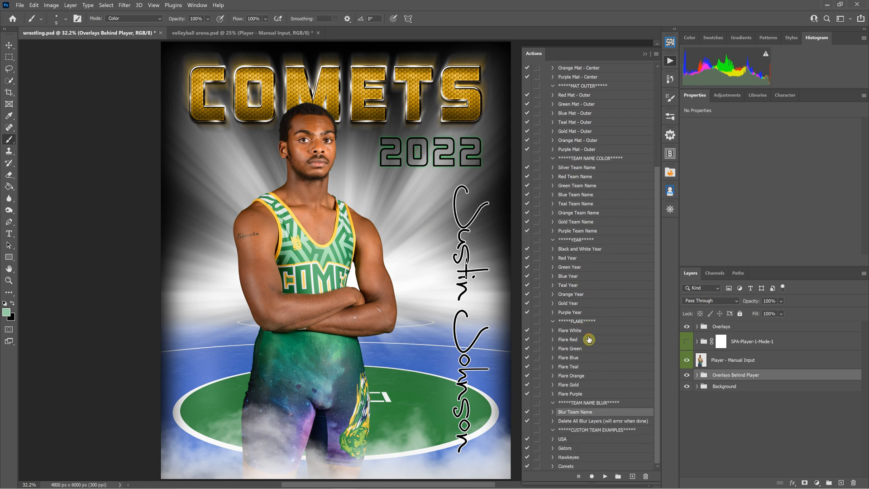
pyautogui.click(697, 377)
pyautogui.scroll(-1, 751, 408)
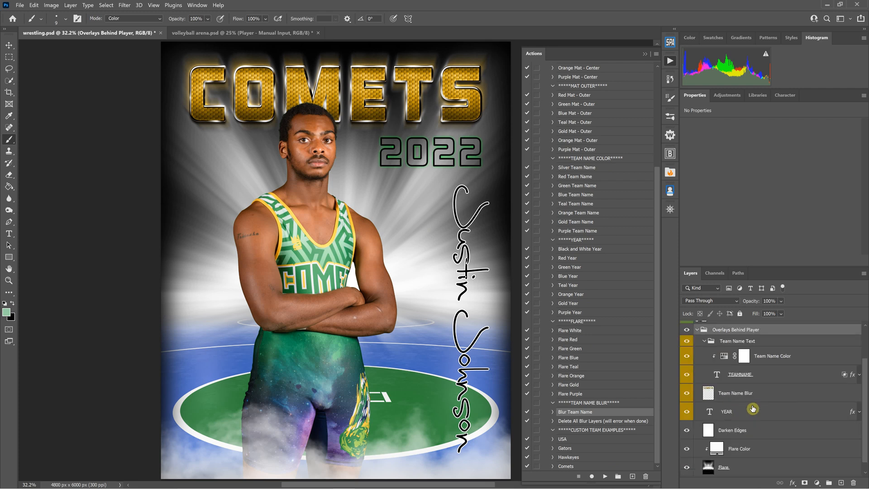
pyautogui.moveTo(815, 397); pyautogui.dragTo(853, 482)
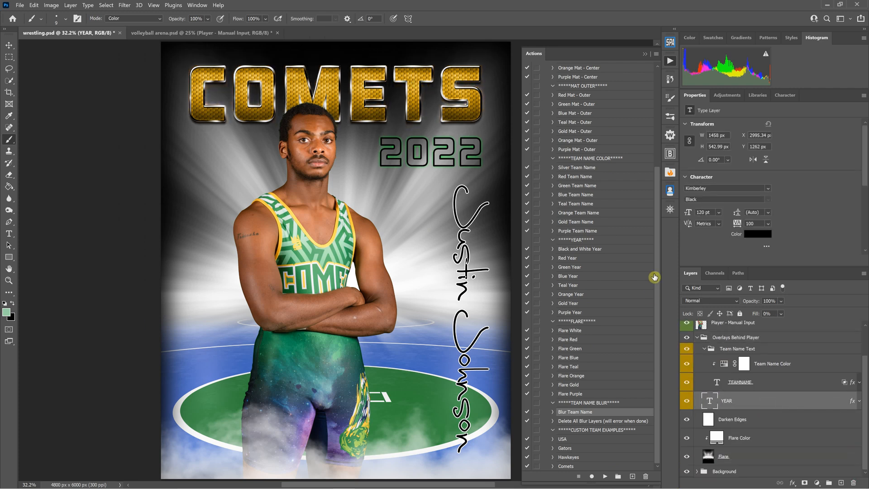
# - Recolor the wrestling mat by running the Red Mat - Center and Purple Mat - Outer actions of the Wrestling Template set
pyautogui.scroll(5, 640, 266)
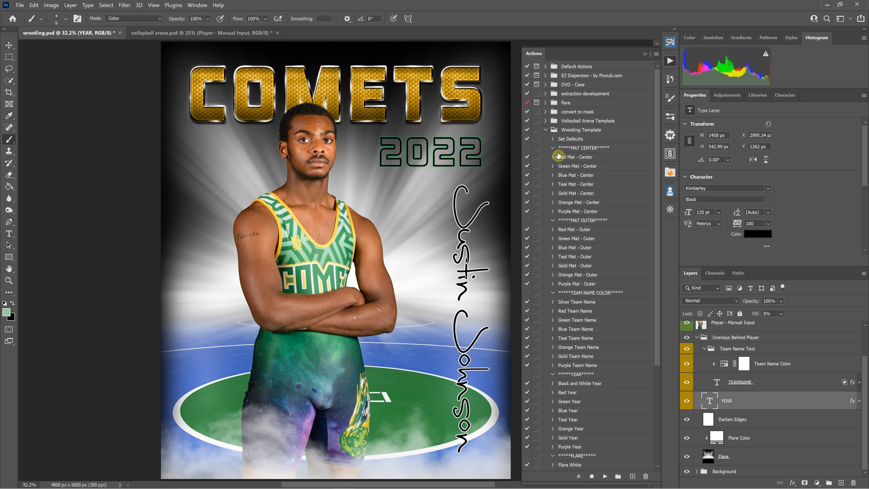
pyautogui.click(577, 158)
pyautogui.scroll(-3, 594, 376)
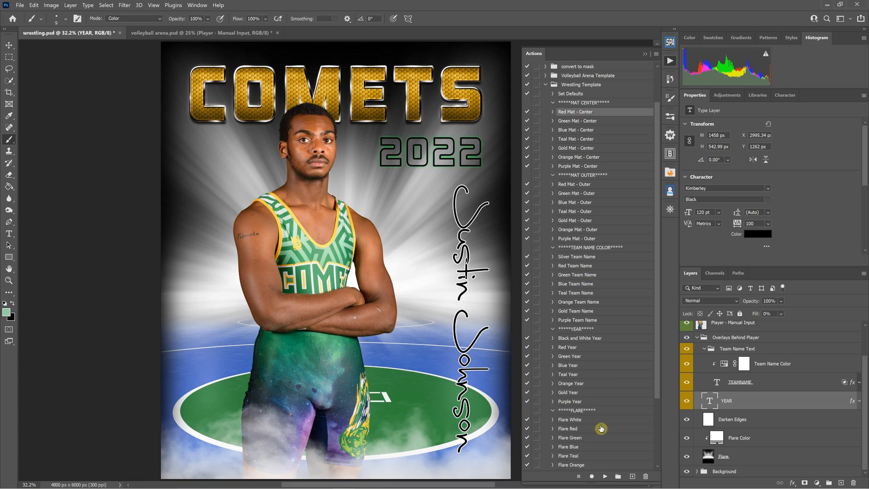
pyautogui.click(605, 478)
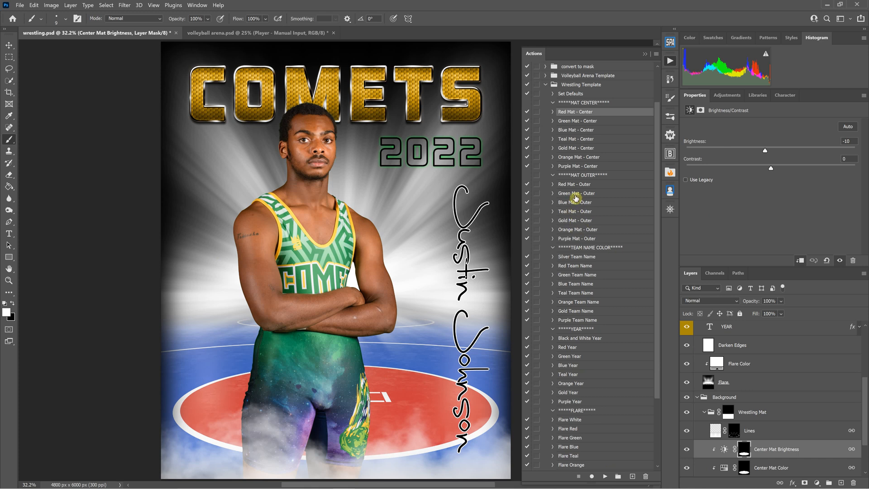
pyautogui.click(579, 240)
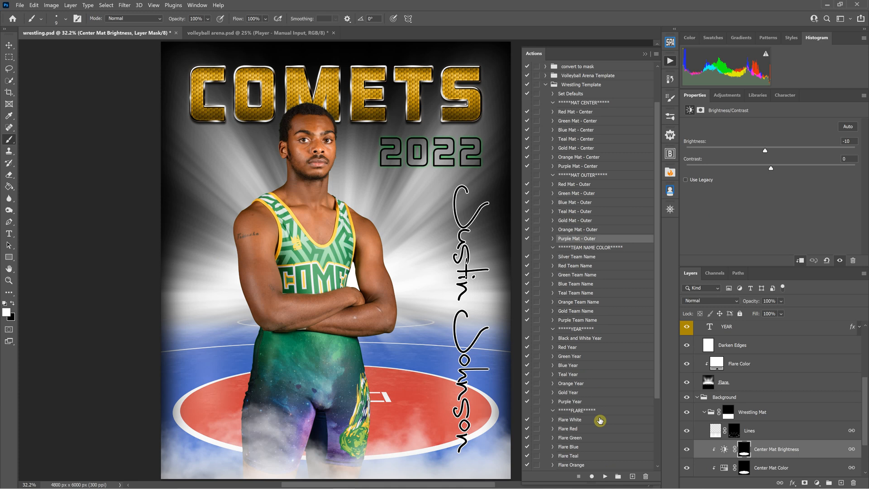
pyautogui.click(605, 477)
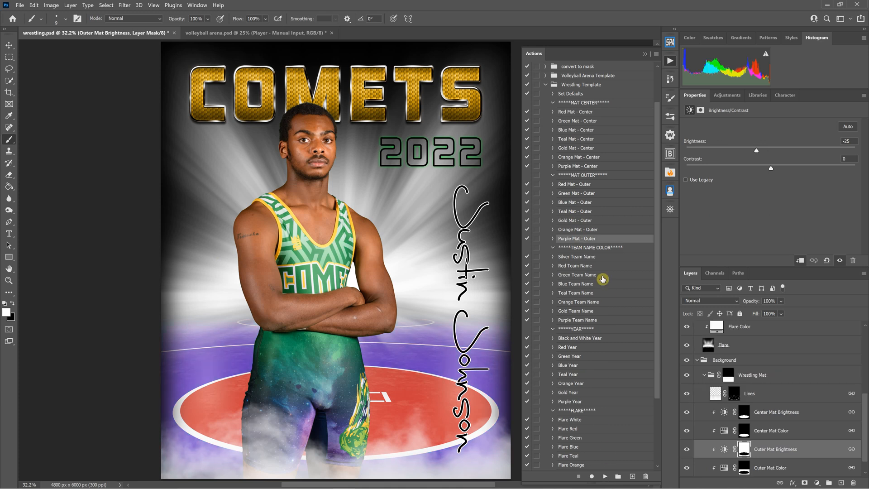
# - Run the Blue Team Name action to recolor the team name text blue
pyautogui.scroll(-2, 603, 279)
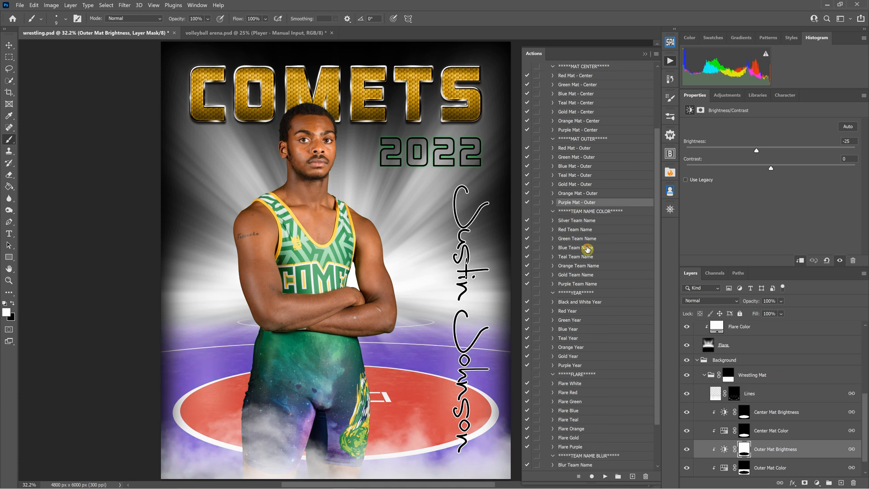
pyautogui.click(587, 249)
pyautogui.click(606, 476)
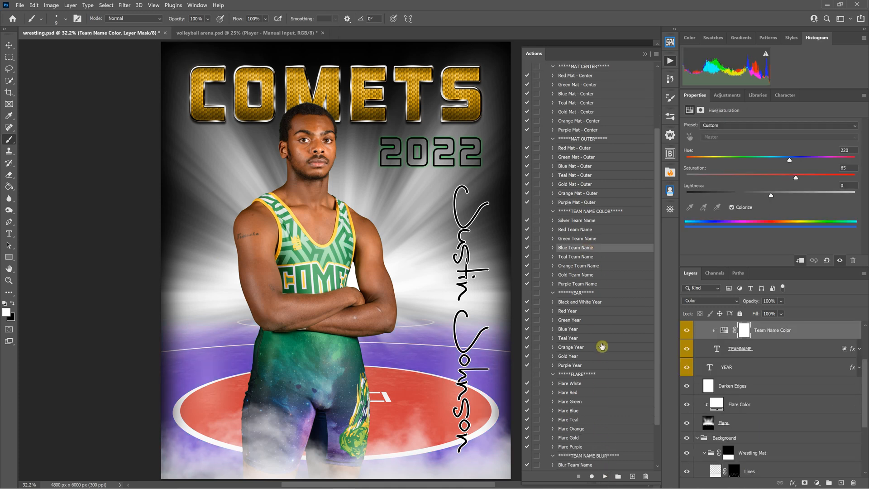
# - Run the Orange Year action to recolor the year text orange
pyautogui.scroll(-1, 584, 340)
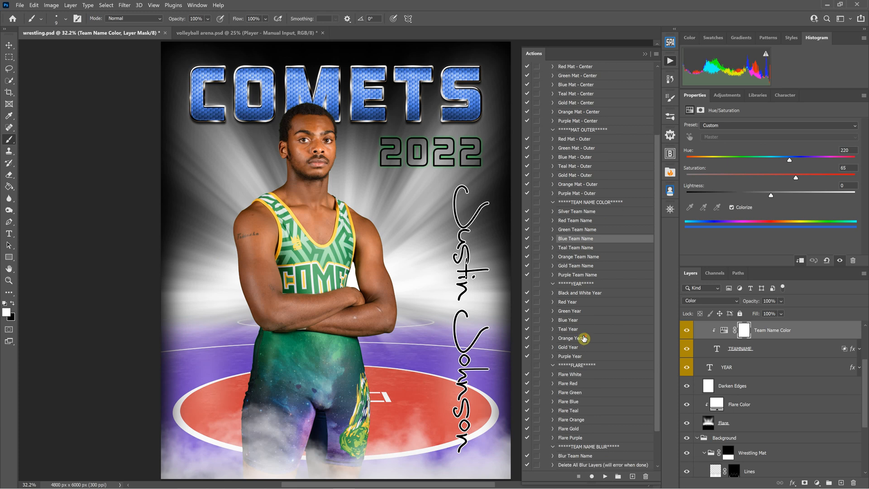
pyautogui.scroll(-1, 604, 346)
pyautogui.click(578, 332)
pyautogui.click(605, 476)
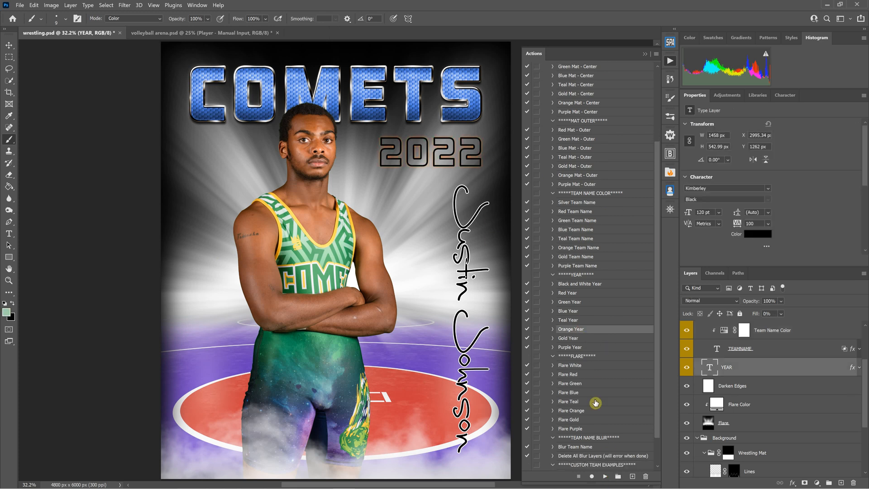
# - Run the Flare Gold action to tint the background light flare gold
pyautogui.scroll(-1, 594, 397)
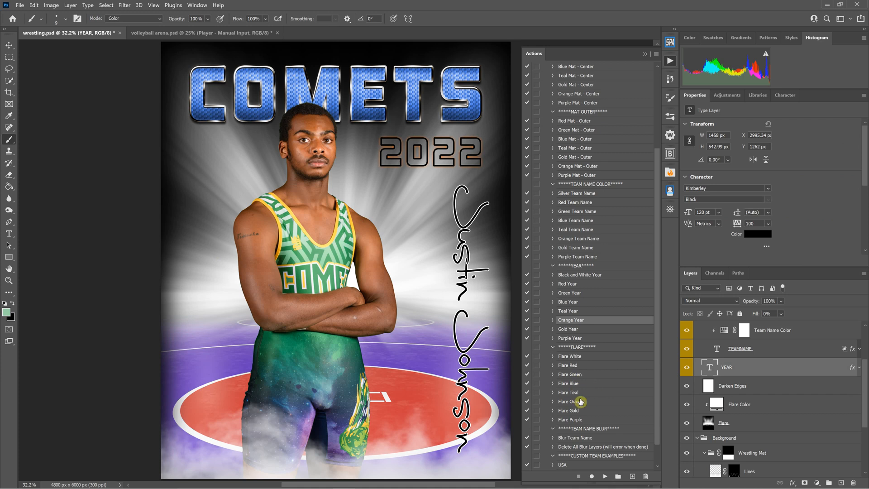
pyautogui.click(574, 411)
pyautogui.click(605, 476)
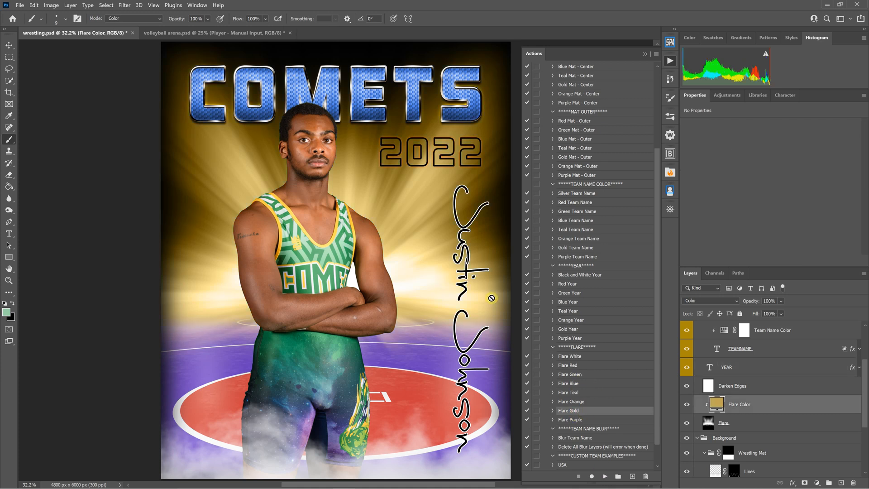
# - Apply the USA color scheme by running its action from the custom team examples
pyautogui.scroll(-1, 430, 272)
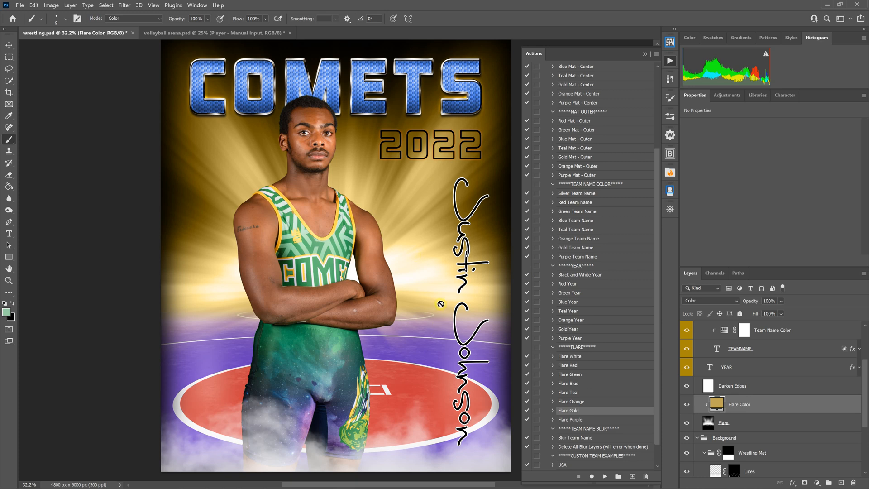
pyautogui.scroll(-1, 592, 390)
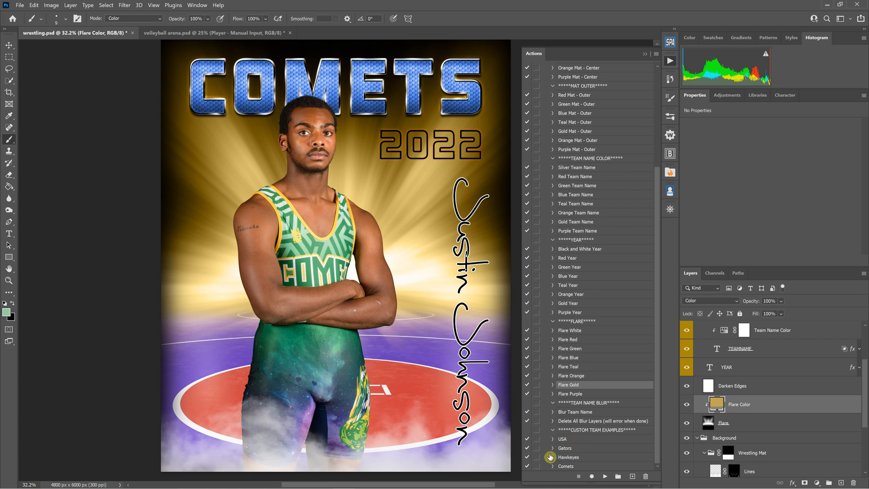
pyautogui.click(563, 439)
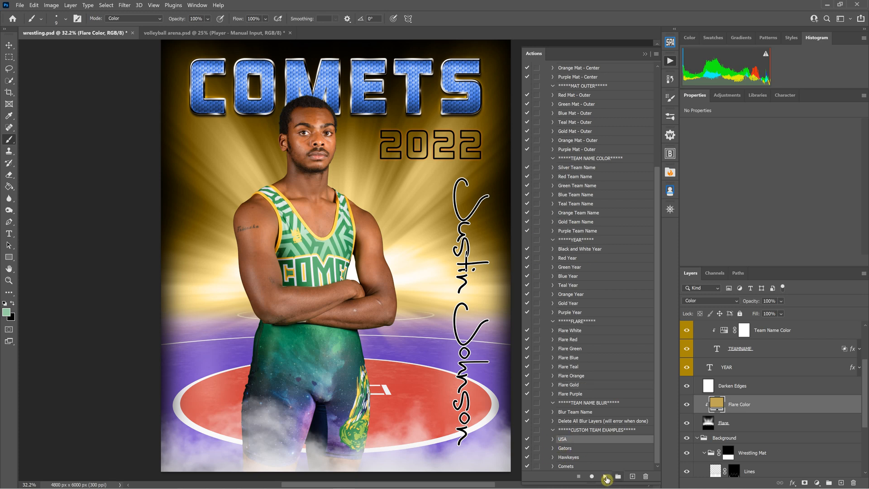
pyautogui.click(606, 476)
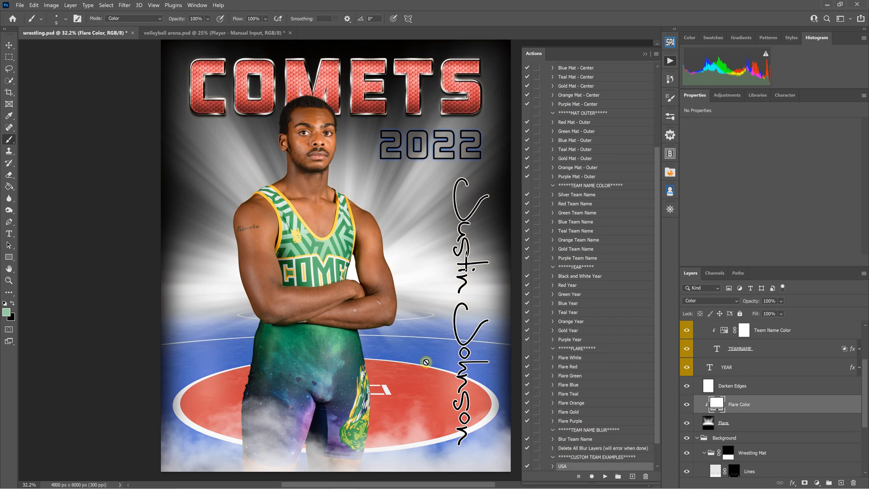
# - Apply the Gators color scheme by running its custom team example action
pyautogui.scroll(-1, 610, 399)
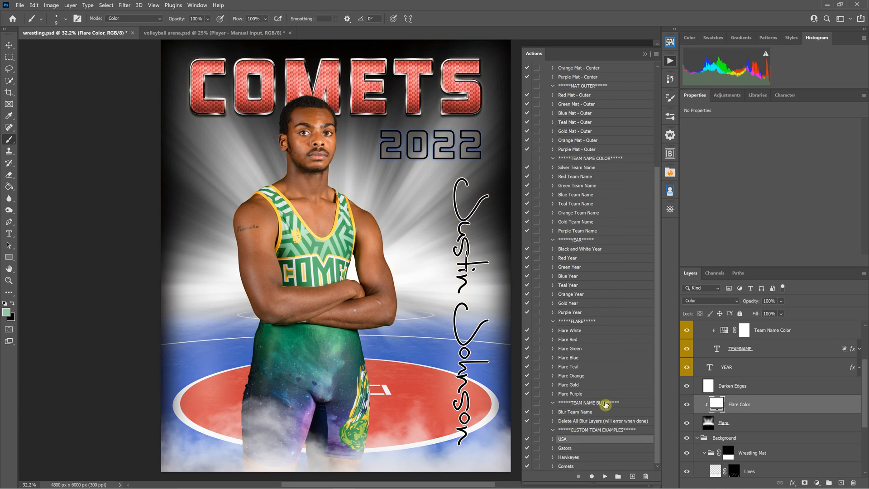
pyautogui.click(569, 448)
pyautogui.click(605, 477)
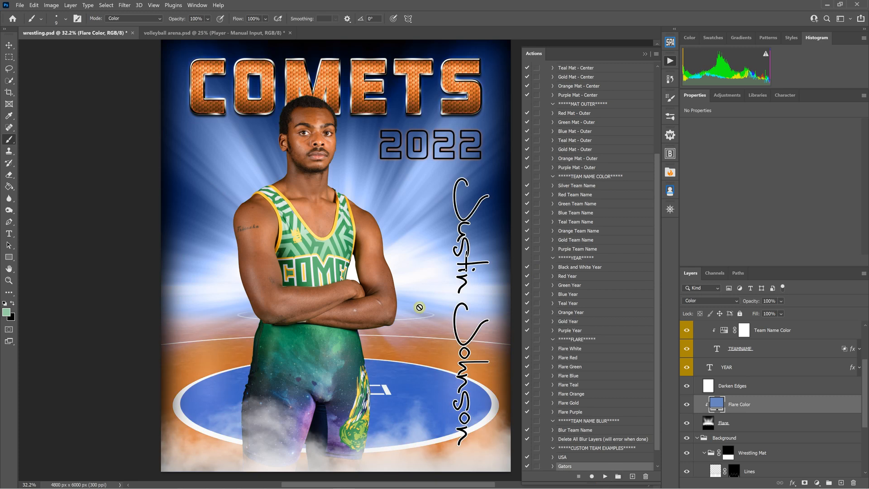
# - Apply the Hawkeyes color scheme by running its custom team example action
pyautogui.scroll(-1, 611, 398)
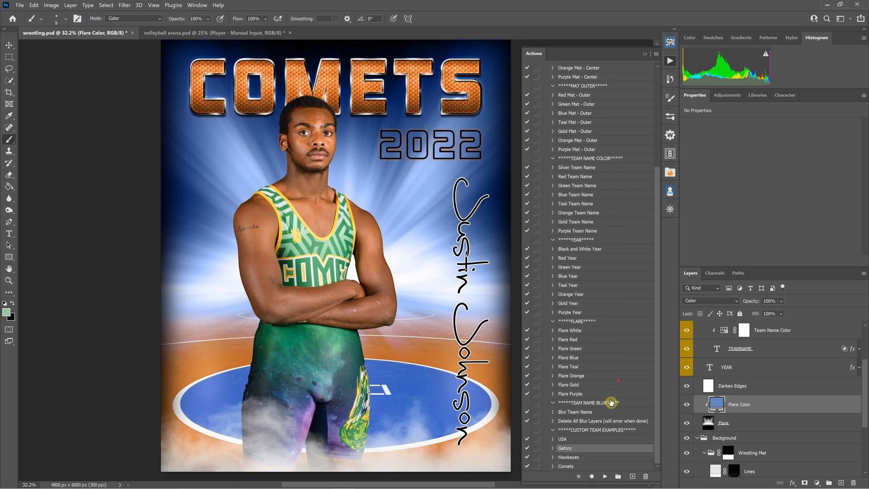
pyautogui.click(569, 457)
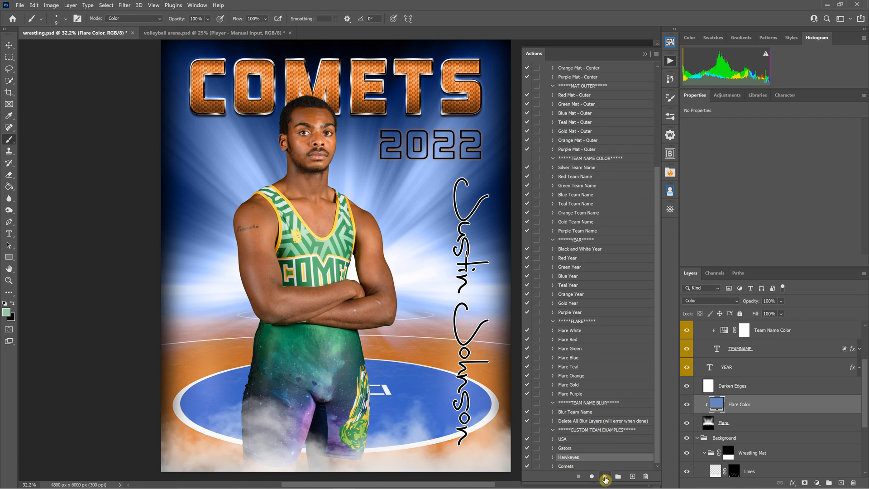
pyautogui.click(606, 476)
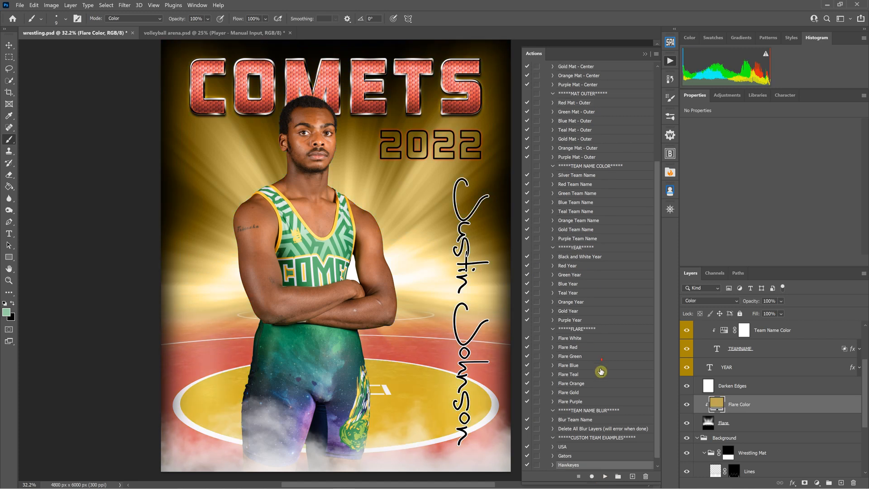
# - Apply the Comets color scheme by running its custom team example action
pyautogui.scroll(-1, 594, 385)
pyautogui.click(569, 467)
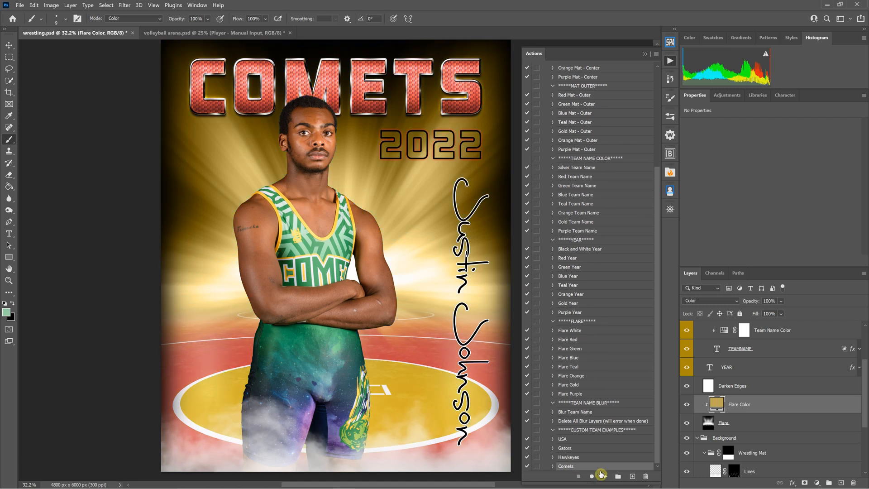
pyautogui.click(604, 475)
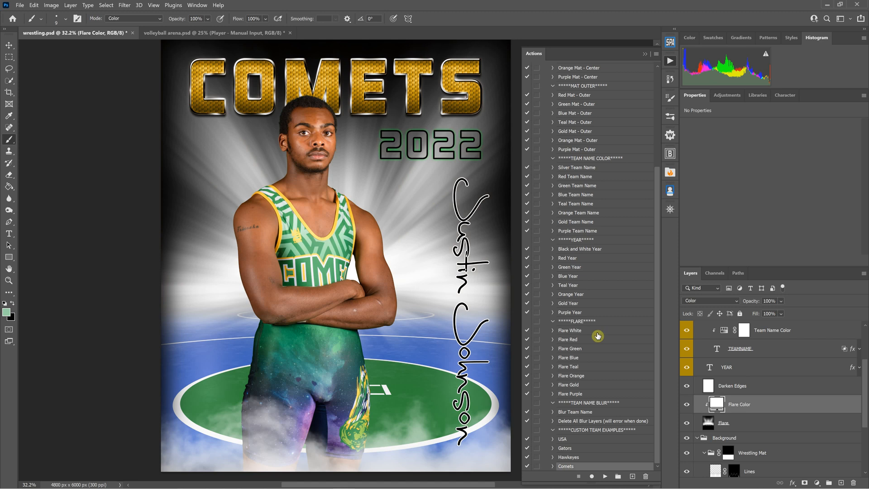
# - Examine which recorded color actions the USA team example plays, and collapse its listing again
pyautogui.click(553, 439)
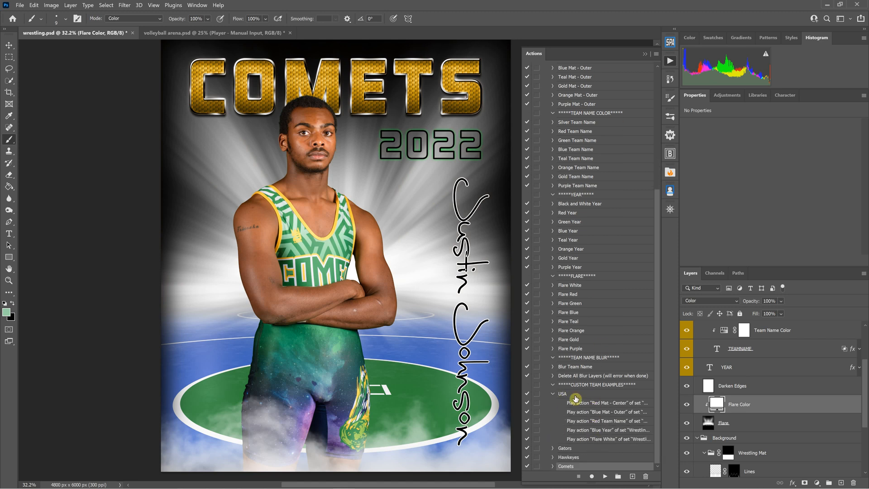
pyautogui.click(553, 395)
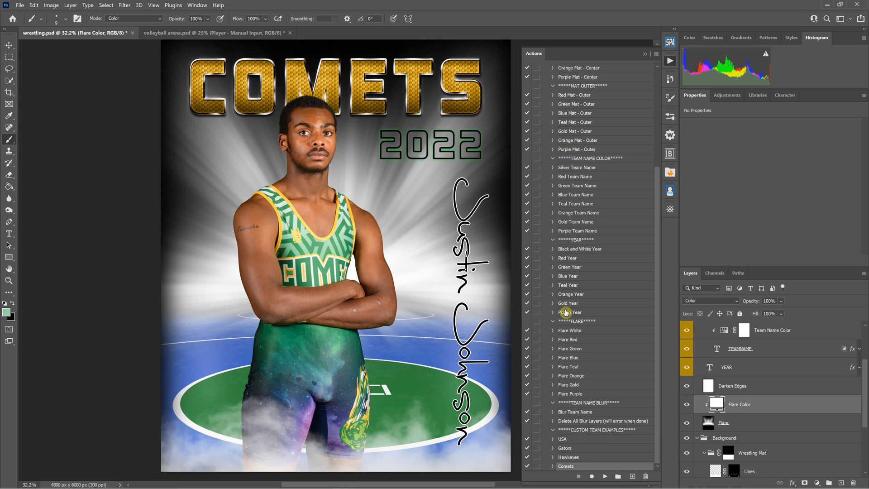
pyautogui.scroll(1, 595, 309)
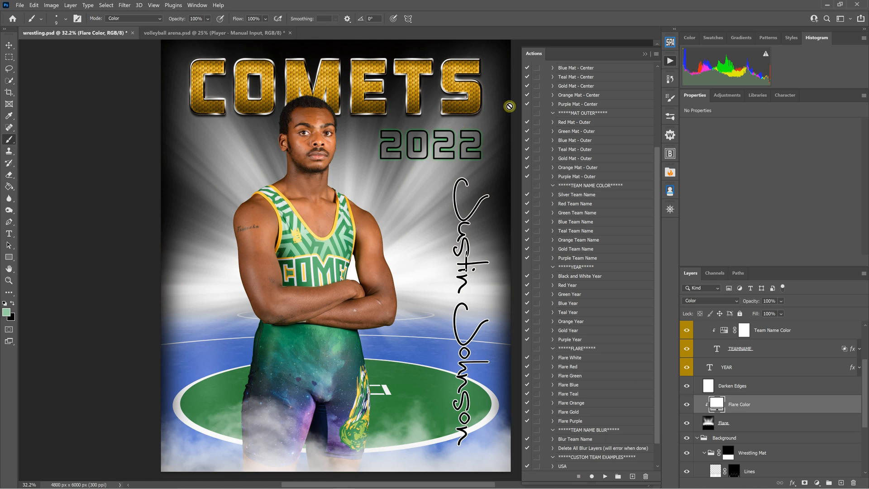
# - Run the Blur Team Name action to add a blur layer behind the team name
pyautogui.scroll(-3, 600, 223)
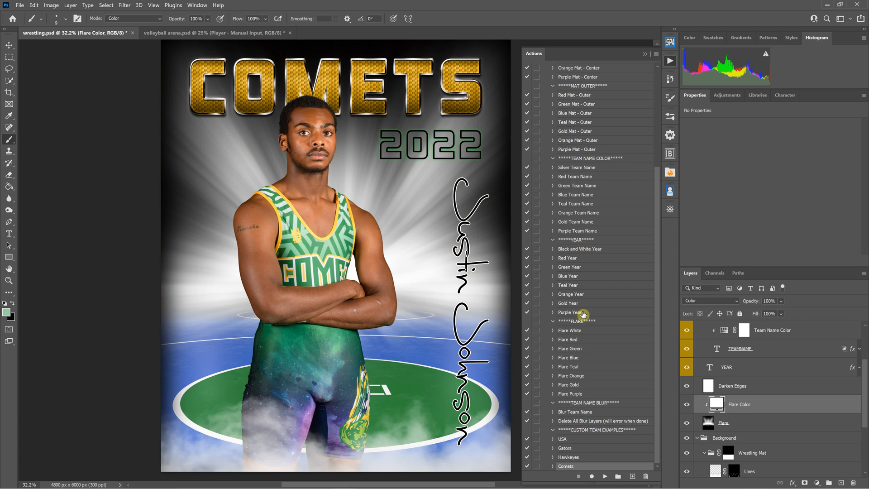
pyautogui.click(581, 413)
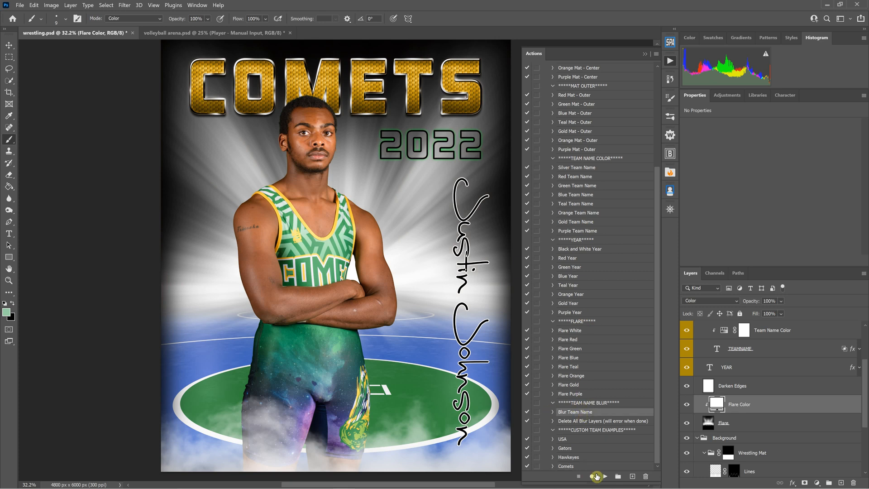
pyautogui.click(605, 478)
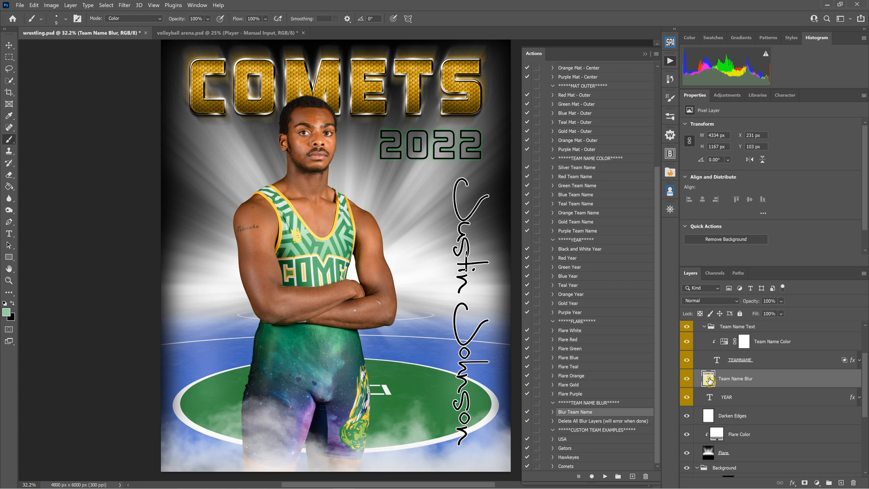
# - Change the TEAMNAME text layer's wording to BULLDOGS
pyautogui.click(716, 364)
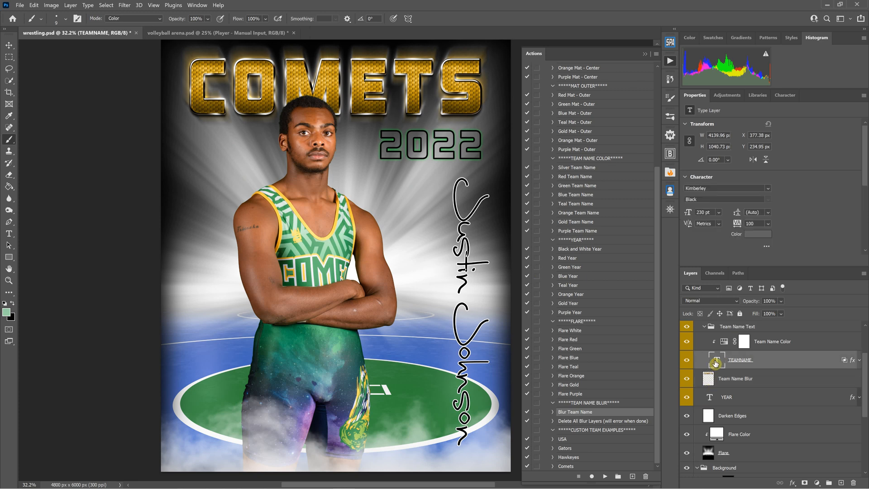
pyautogui.doubleClick(716, 364)
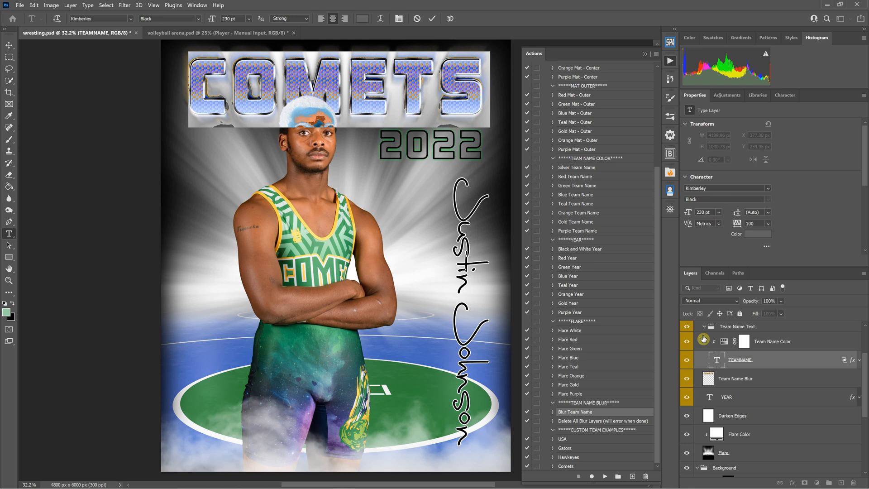
pyautogui.write('BULL')
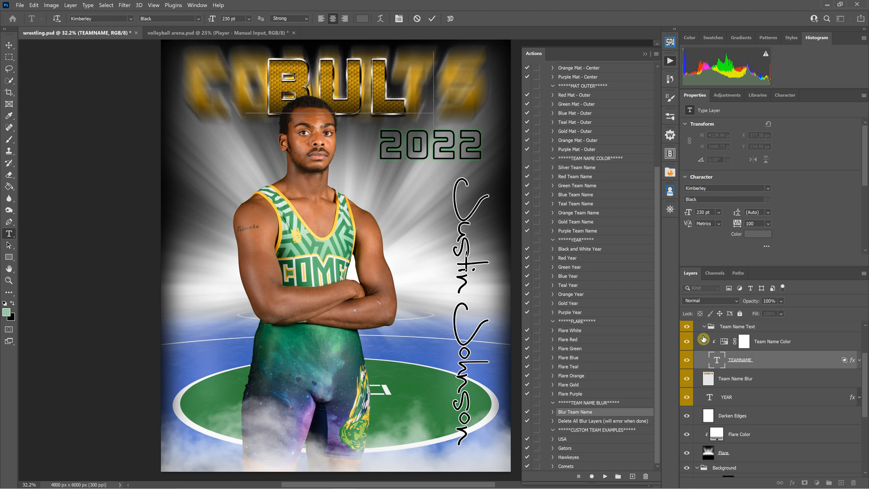
pyautogui.write('DOGS')
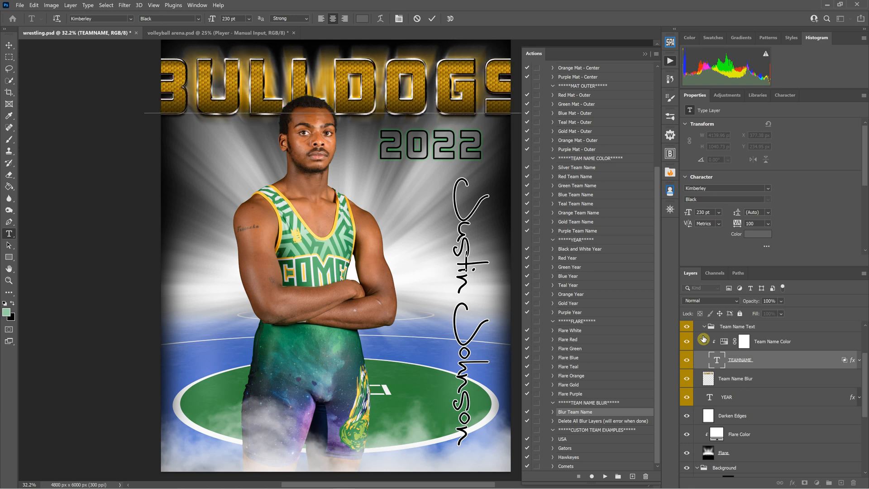
pyautogui.click(433, 19)
pyautogui.press('b')
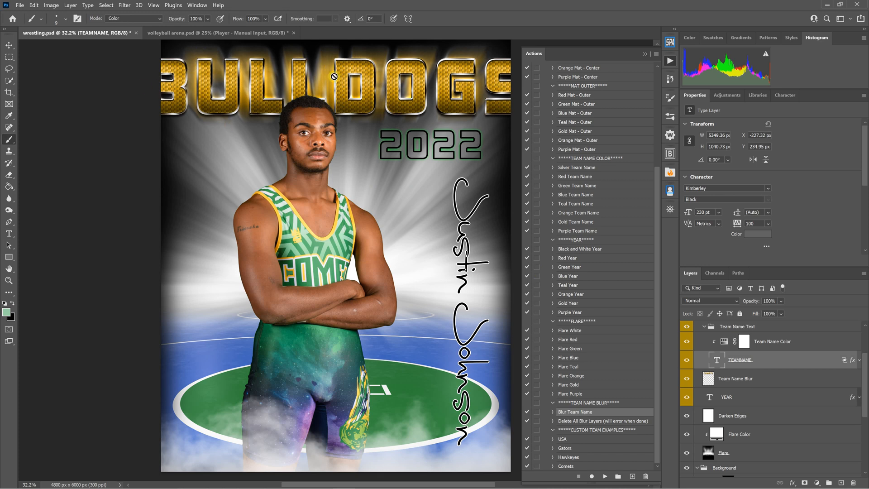
# - Recolor the team name red by running the Red Team Name action
pyautogui.scroll(2, 602, 342)
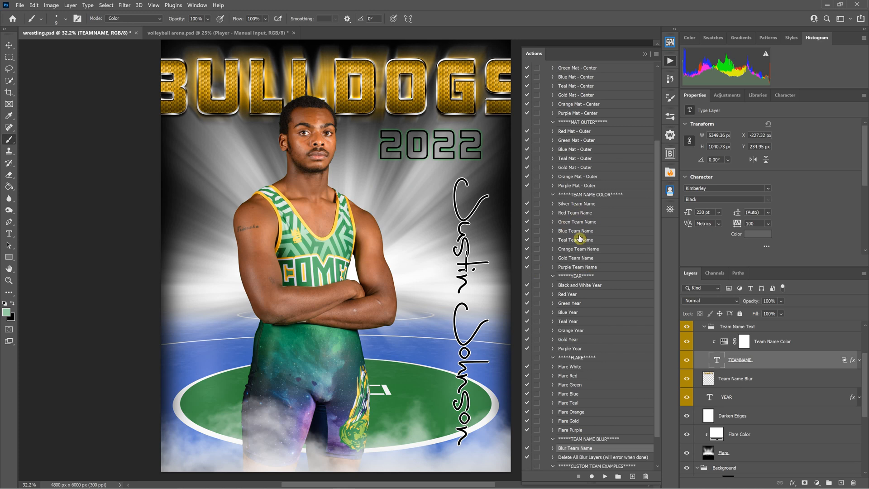
pyautogui.click(574, 217)
pyautogui.click(606, 477)
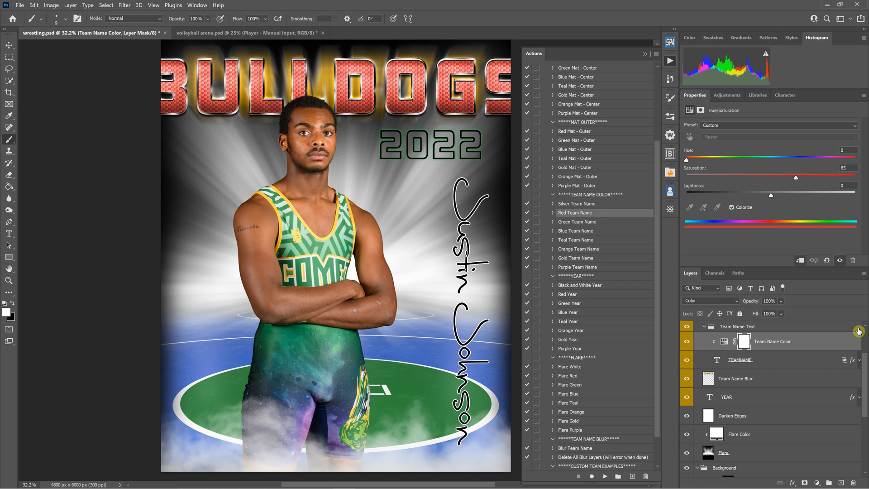
pyautogui.scroll(-1, 603, 375)
pyautogui.scroll(1, 603, 376)
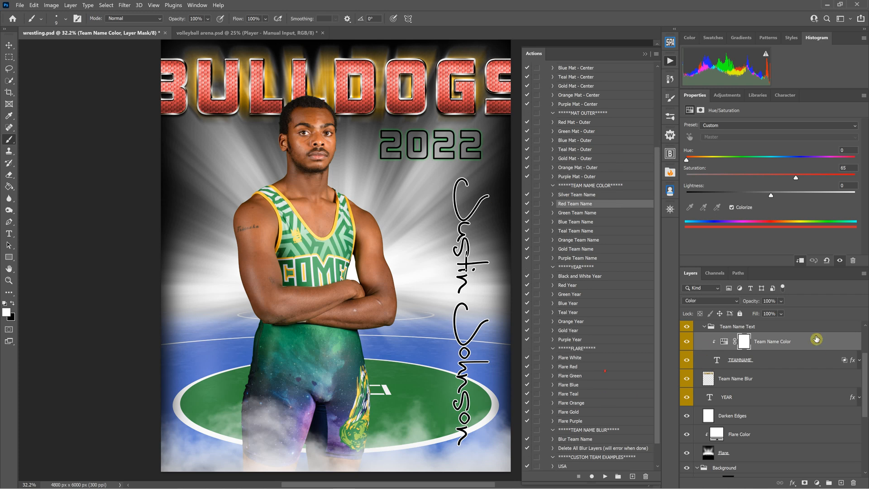
# - Free-transform the TEAMNAME text layer, narrowing it to 75% width at 100% height to fit the poster
pyautogui.doubleClick(714, 365)
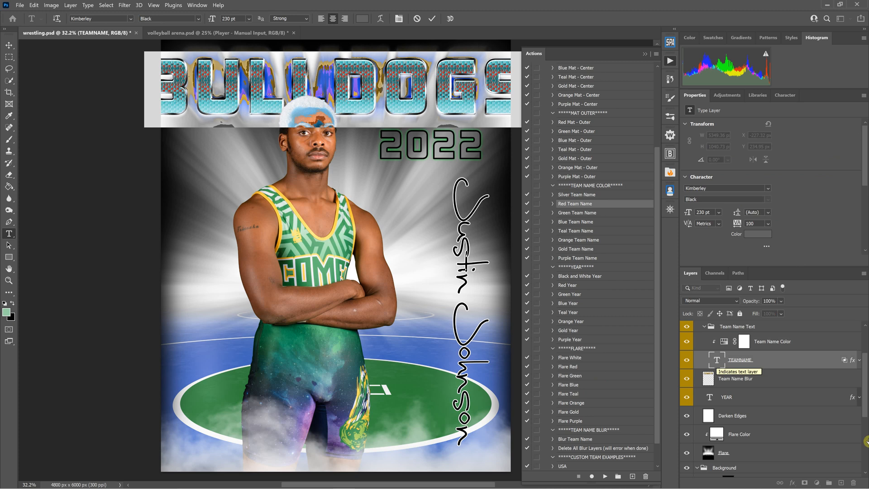
pyautogui.click(417, 19)
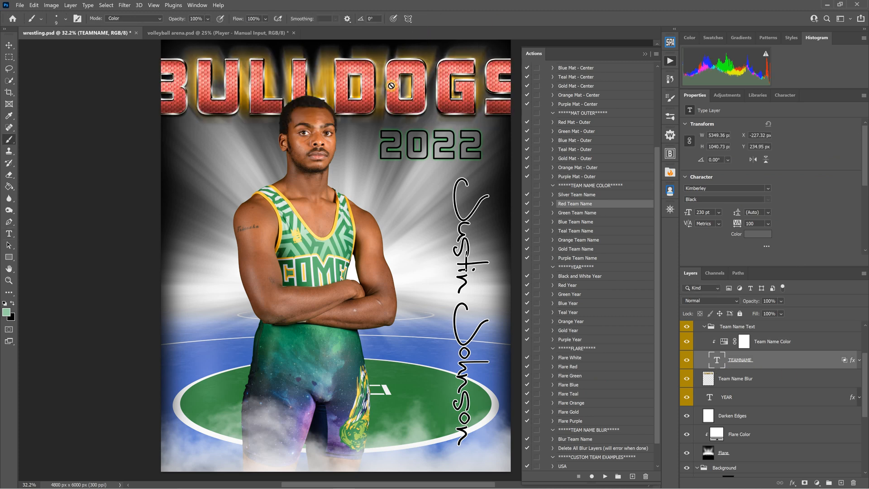
pyautogui.hotkey('ctrl', 't')
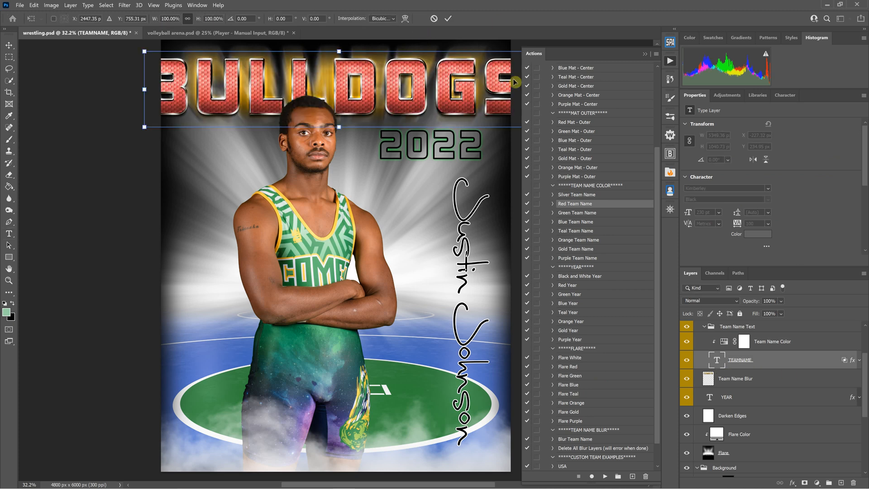
pyautogui.click(645, 56)
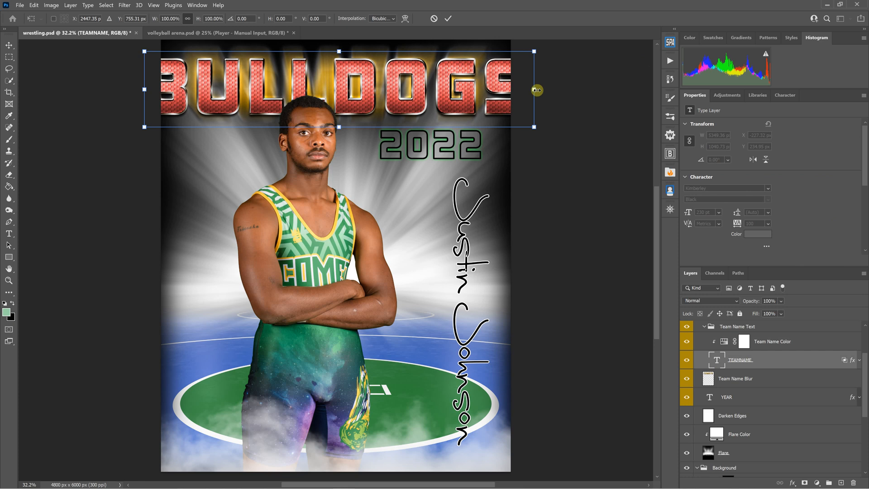
pyautogui.moveTo(532, 89); pyautogui.dragTo(485, 90)
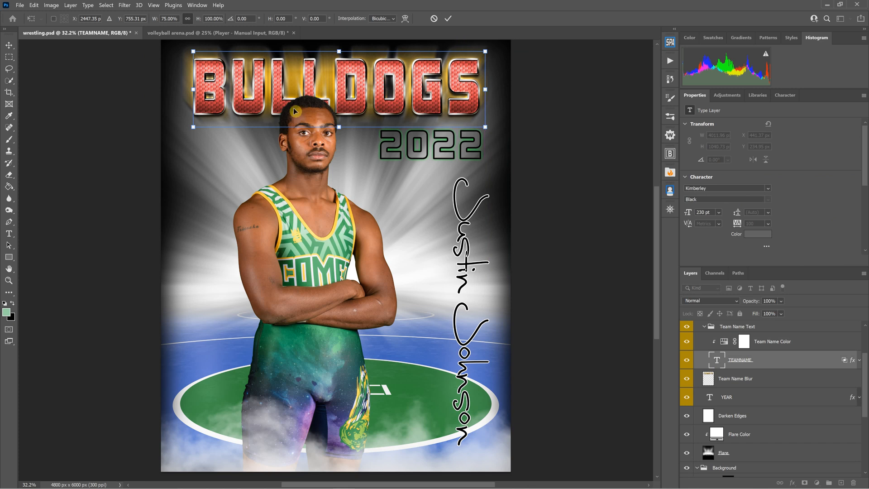
pyautogui.click(448, 18)
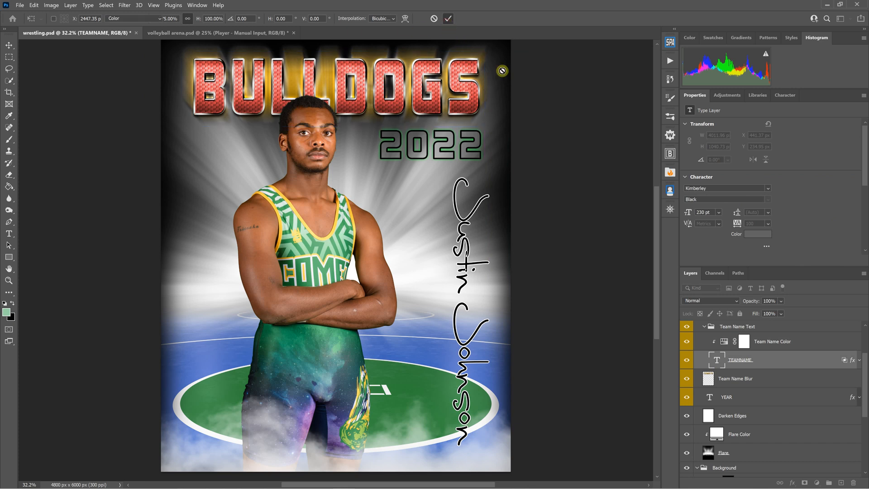
pyautogui.press('b')
pyautogui.scroll(2, 554, 133)
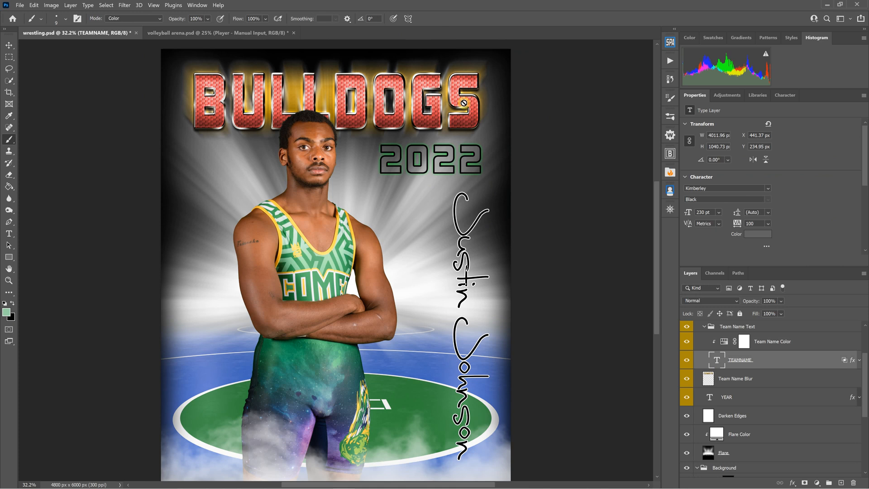
# - Delete the outdated gold Team Name Blur layer beneath the team name text
pyautogui.click(670, 61)
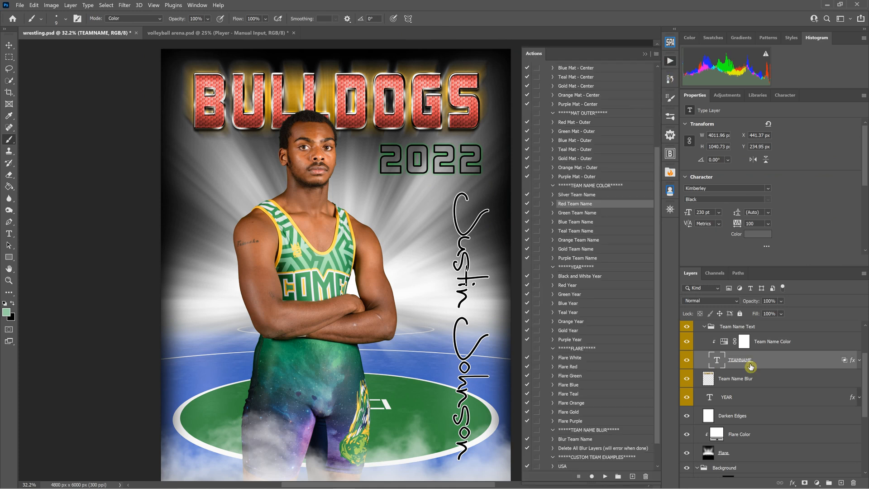
pyautogui.click(752, 371)
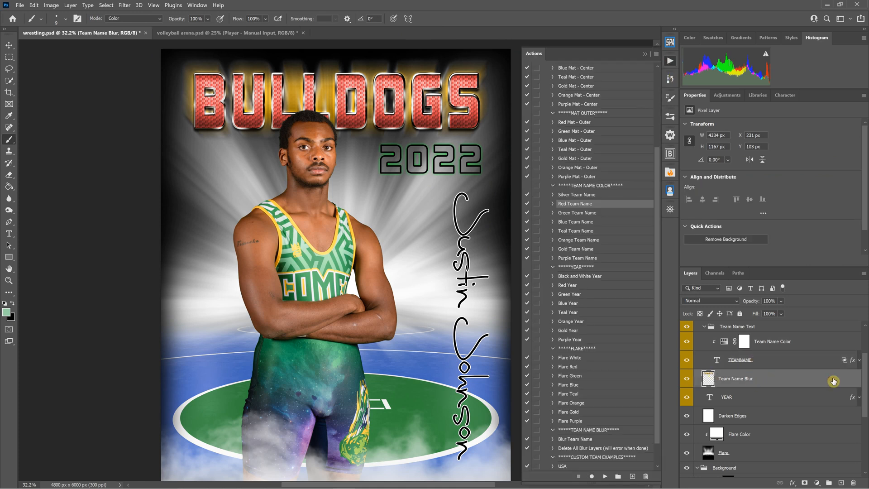
pyautogui.moveTo(834, 381); pyautogui.dragTo(853, 482)
# - Run the Blur Team Name action to create a new blur layer behind the red BULLDOGS text
pyautogui.scroll(-3, 572, 365)
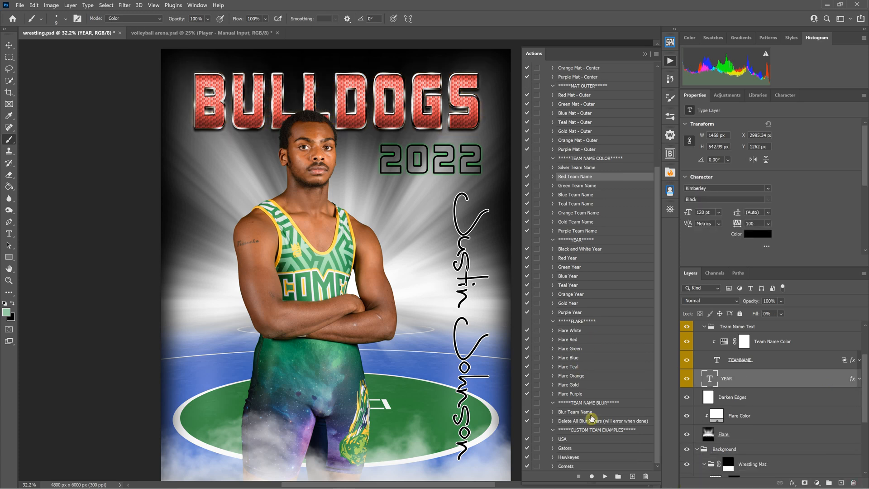
pyautogui.click(577, 414)
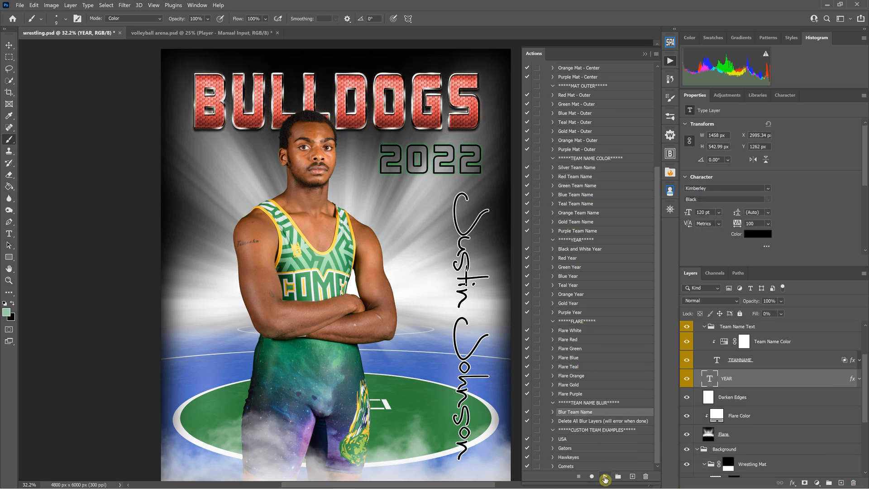
pyautogui.click(606, 479)
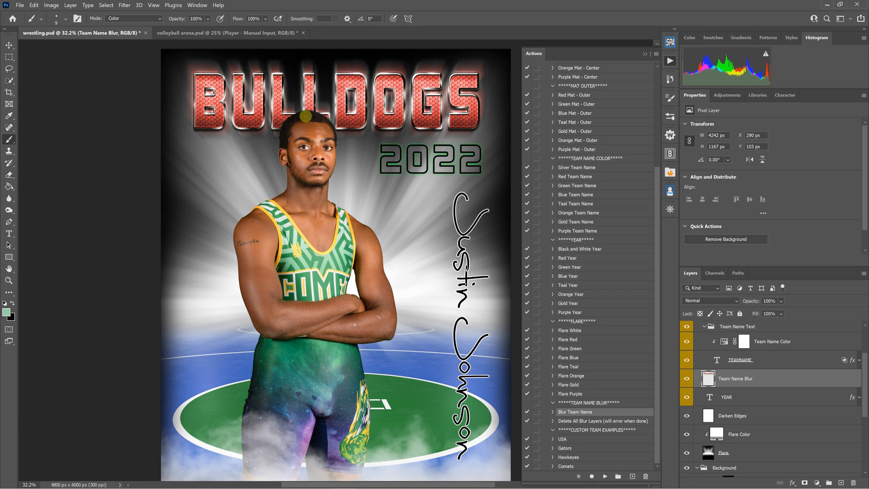
# - Switch to LibreOffice Calc and examine the Post Action 1 and Post Action 2 columns of the sample CSV
pyautogui.hotkey('alt', 'Tab')
pyautogui.hotkey('alt', 'Tab')
pyautogui.hotkey('alt', 'Tab')
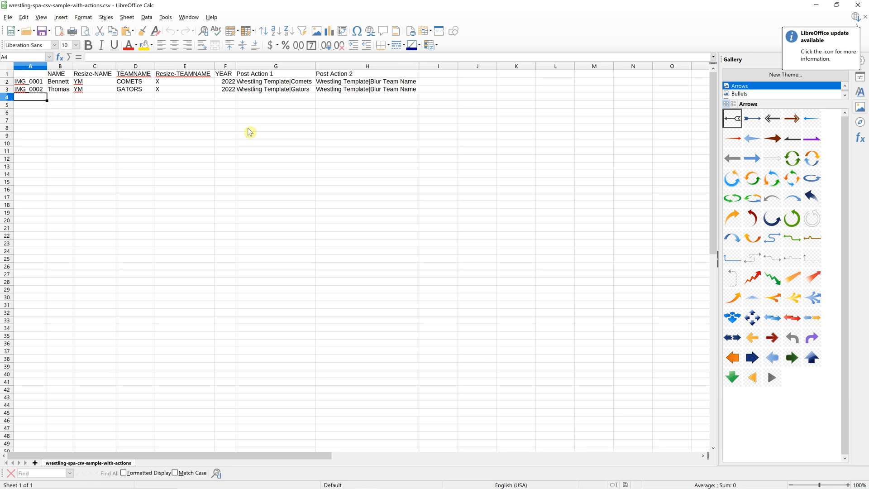
pyautogui.click(272, 110)
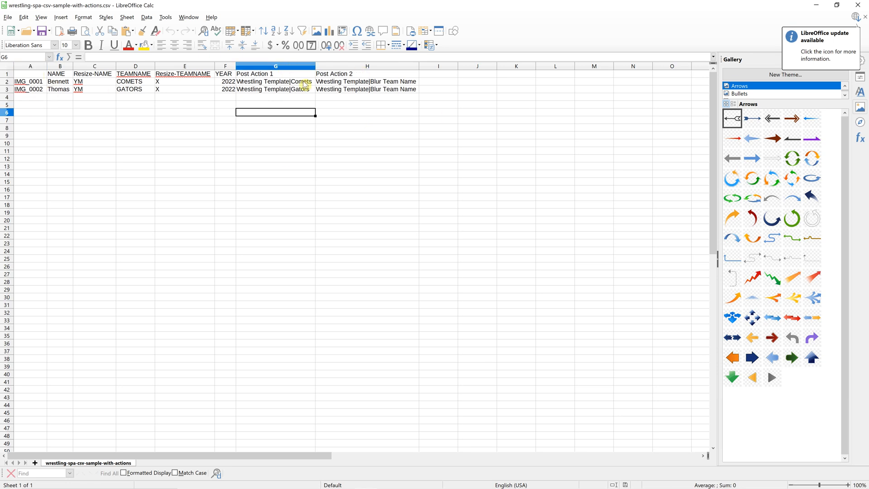
pyautogui.click(357, 69)
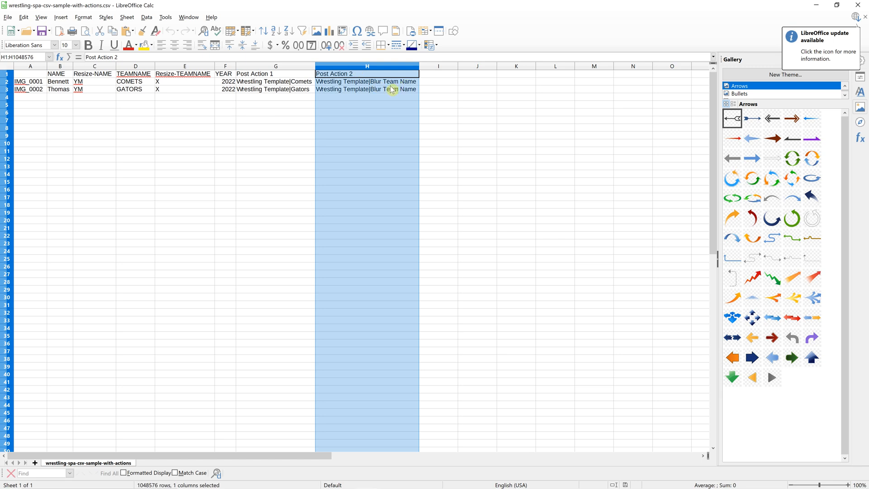
pyautogui.click(278, 68)
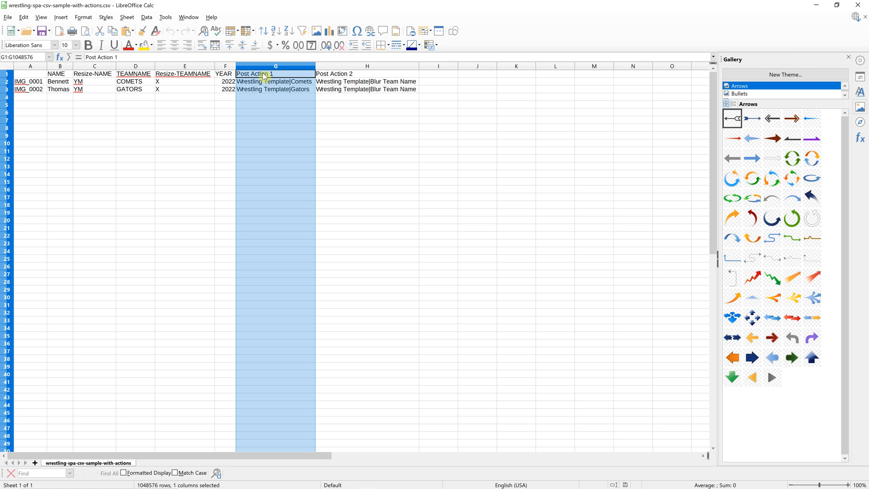
pyautogui.click(329, 75)
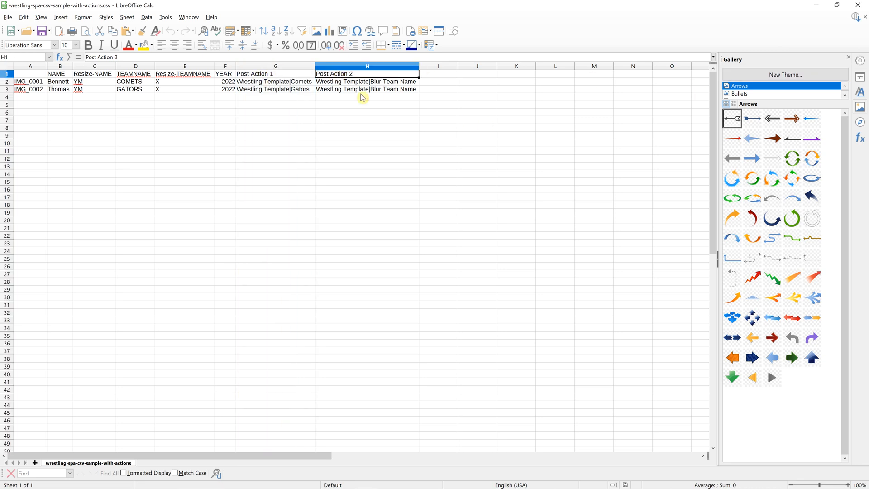
pyautogui.click(367, 67)
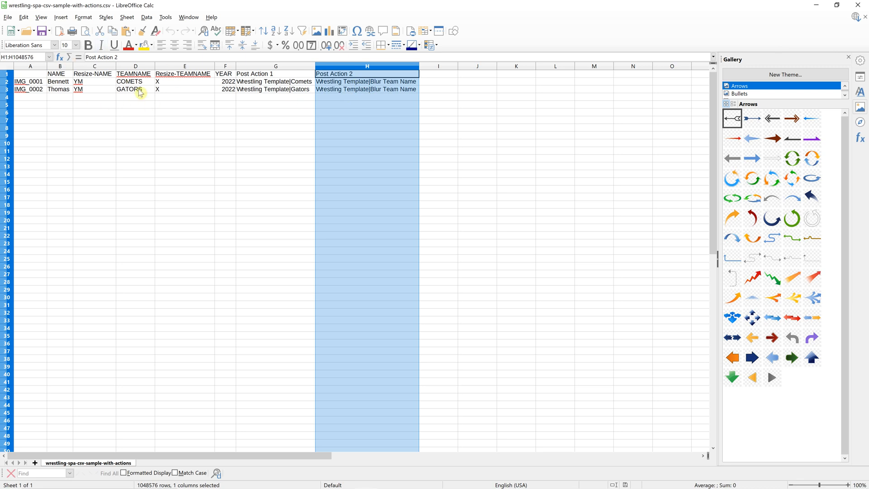
pyautogui.click(273, 67)
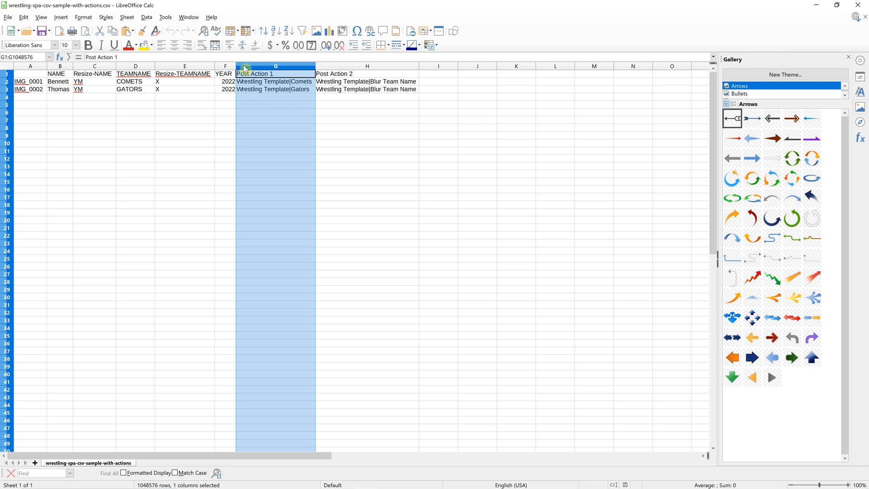
pyautogui.click(350, 67)
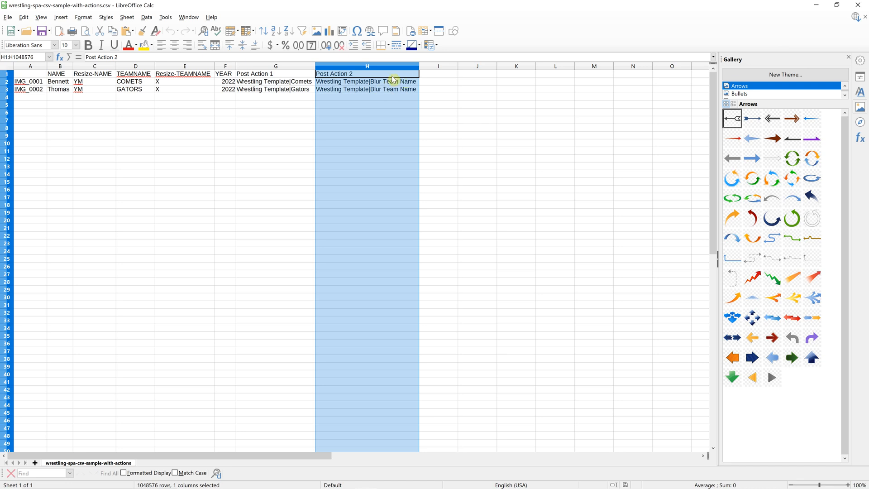
# - Return to Photoshop, try to run the Blur Team Name action again over the existing blur layer, and stop it
pyautogui.hotkey('alt', 'Tab')
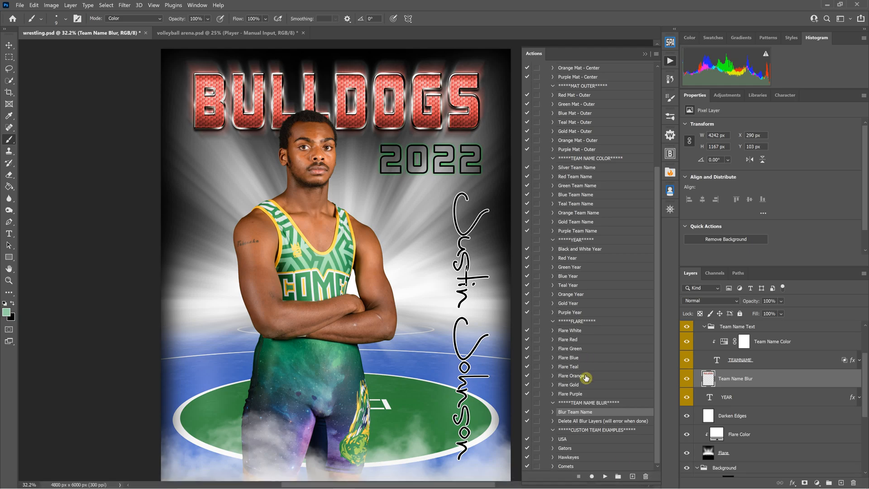
pyautogui.click(564, 422)
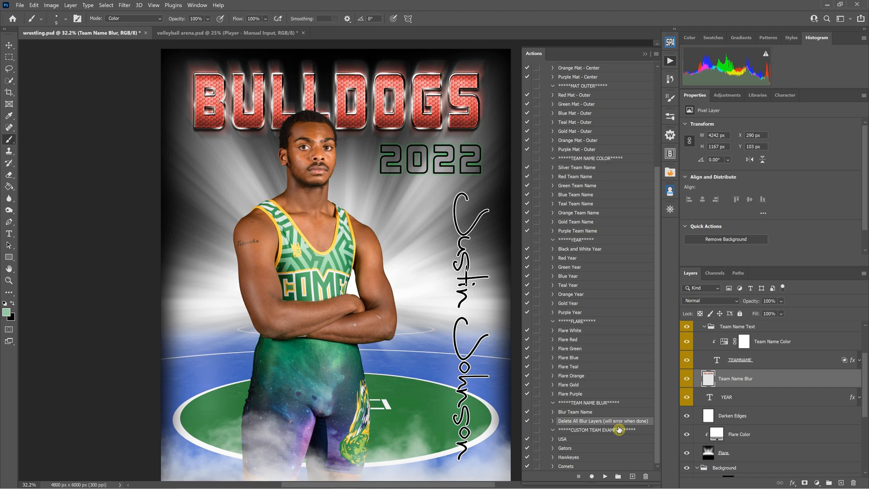
pyautogui.click(594, 412)
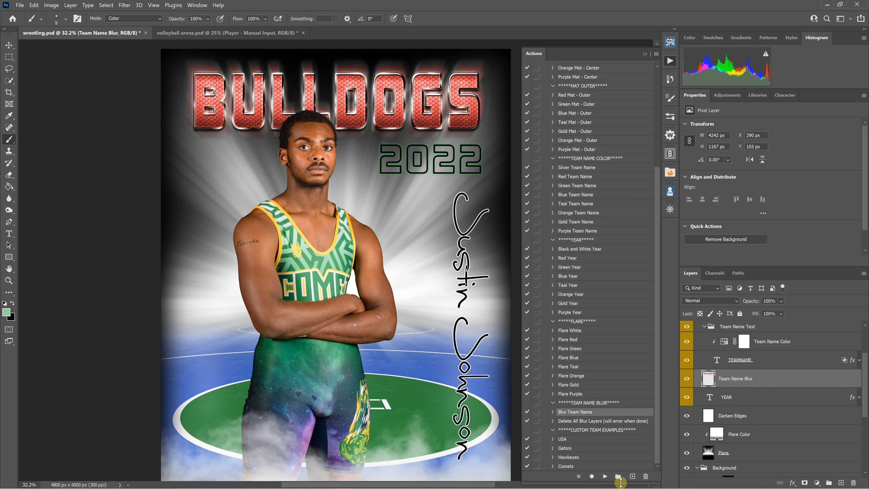
pyautogui.click(605, 476)
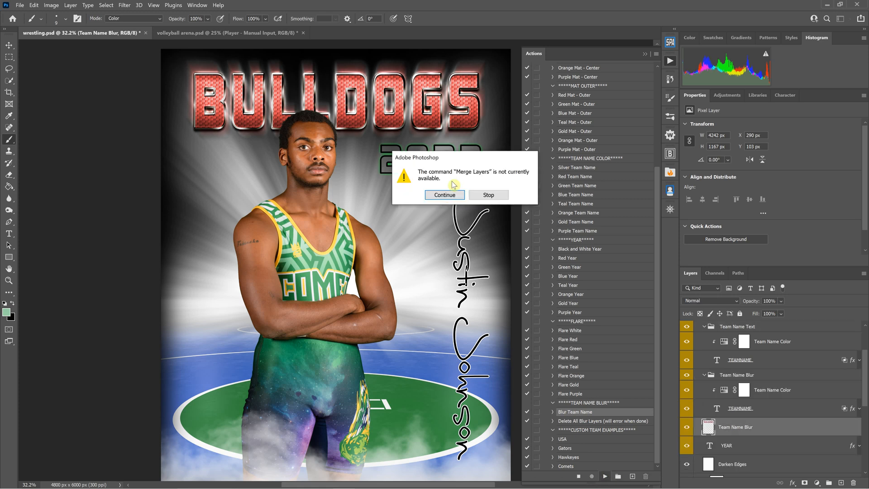
pyautogui.click(487, 195)
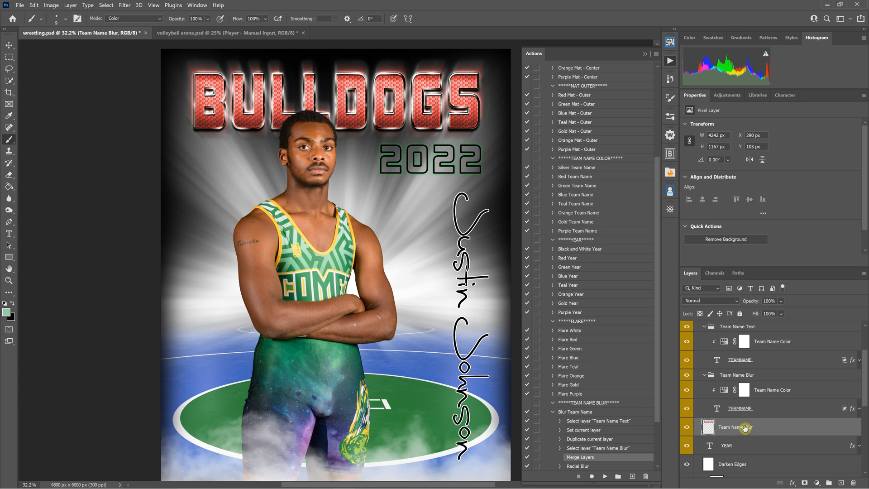
# - Collapse the duplicated Team Name Blur group and select the Team Name Blur pixel layer beneath it
pyautogui.click(747, 377)
pyautogui.click(705, 375)
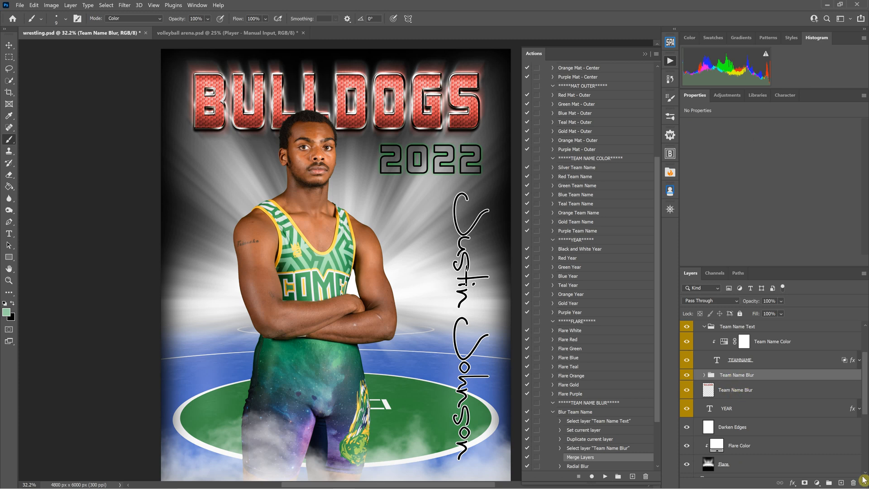
pyautogui.click(752, 390)
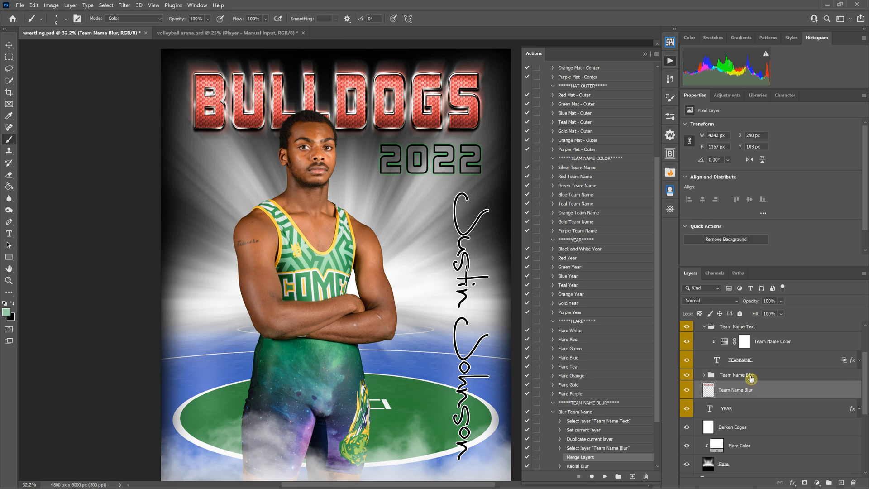
# - Review the recorded commands inside the Blur Team Name action, particularly its Merge Layers command
pyautogui.click(751, 375)
pyautogui.scroll(-2, 622, 413)
pyautogui.scroll(-2, 622, 413)
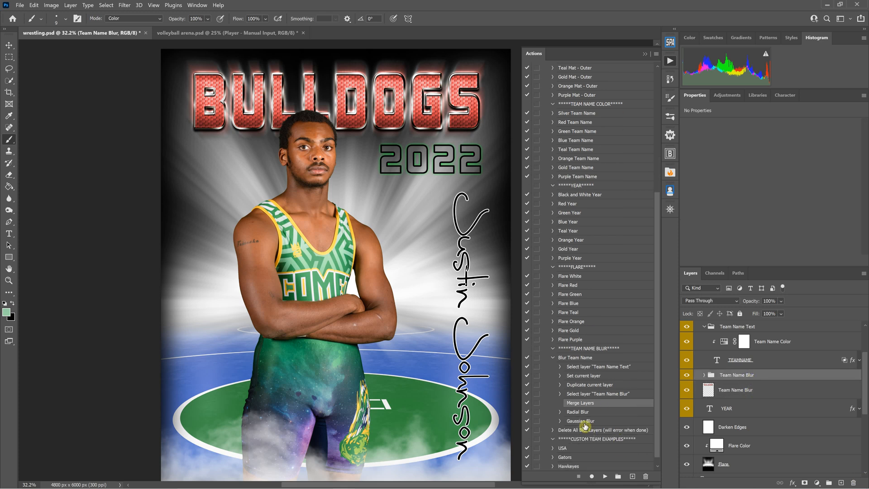
pyautogui.click(618, 476)
pyautogui.click(494, 172)
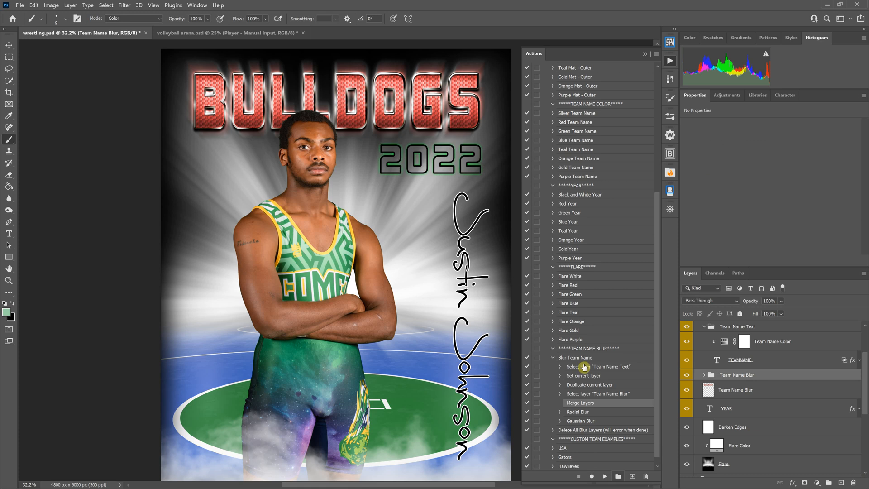
pyautogui.click(572, 358)
pyautogui.click(582, 358)
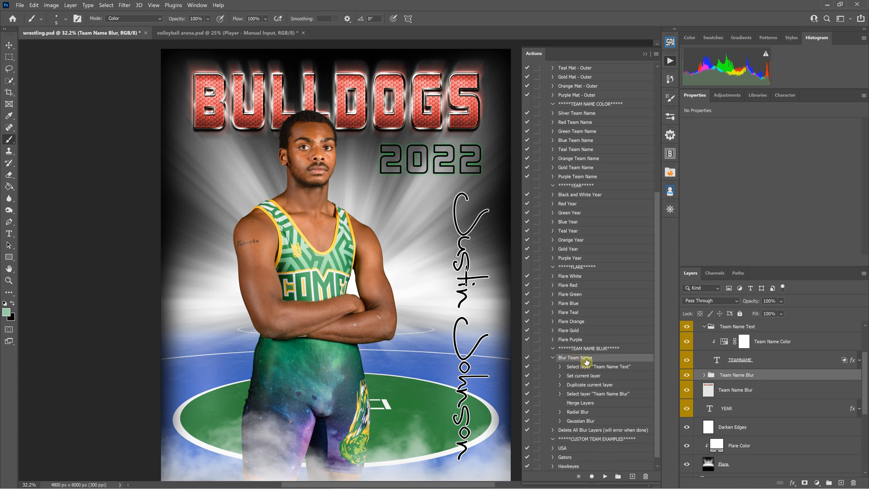
pyautogui.click(585, 405)
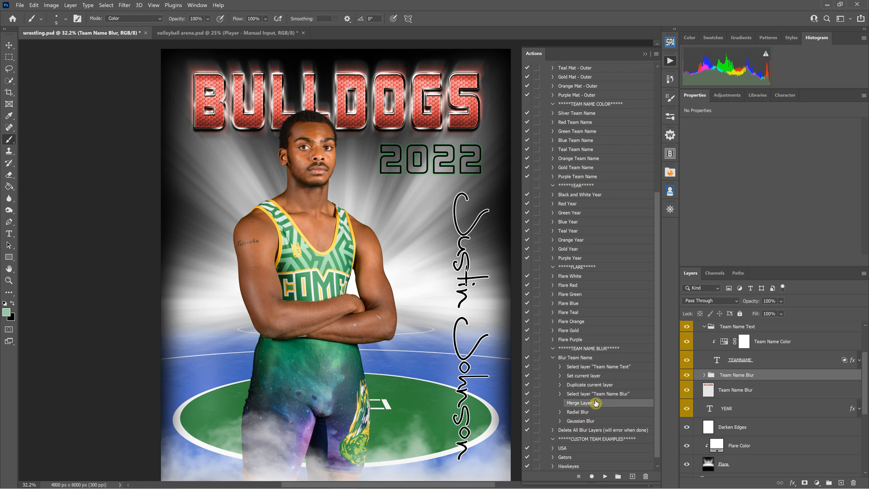
# - Try to run the Blur Team Name action while the earlier Team Name Blur group and layer still exist, and stop it
pyautogui.click(574, 358)
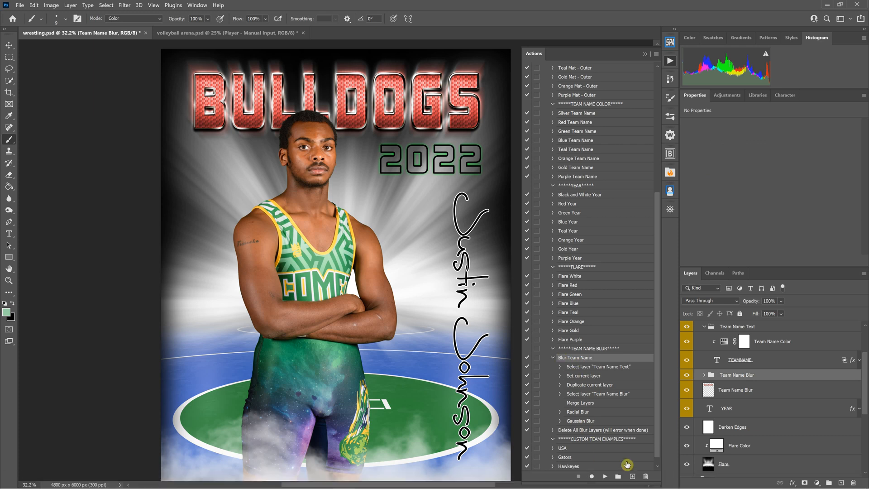
pyautogui.click(608, 476)
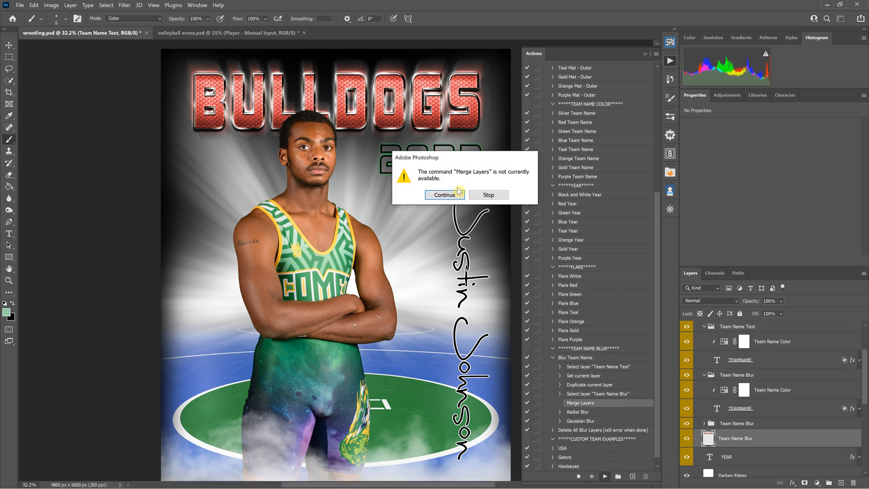
pyautogui.click(487, 195)
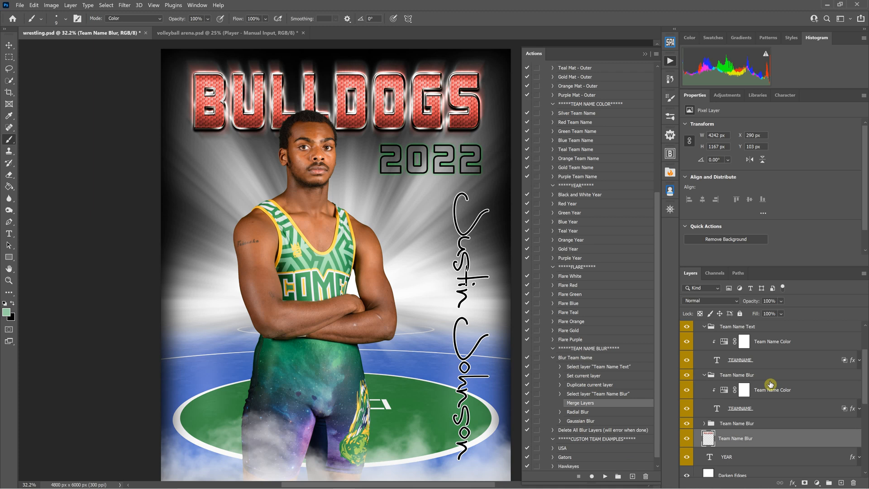
pyautogui.click(579, 359)
# - Collapse the Team Name Text group and the duplicated Team Name Blur group, and select the upper Team Name Blur group
pyautogui.scroll(2, 745, 430)
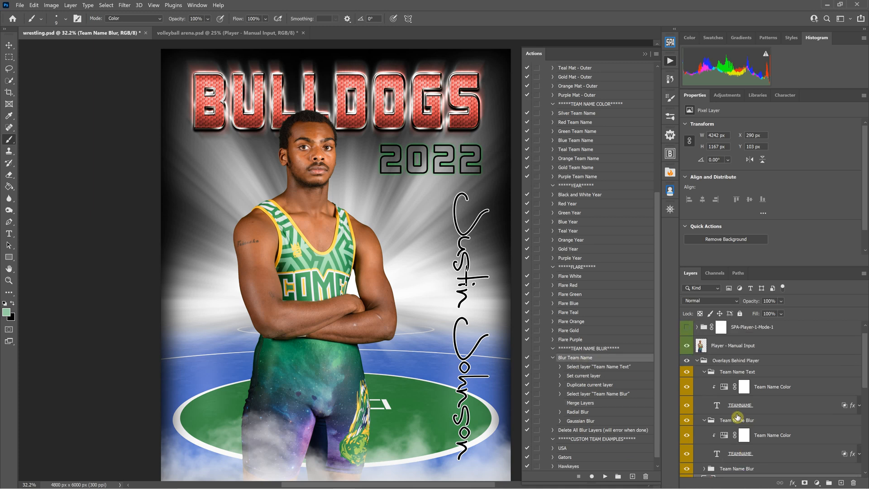
pyautogui.click(703, 374)
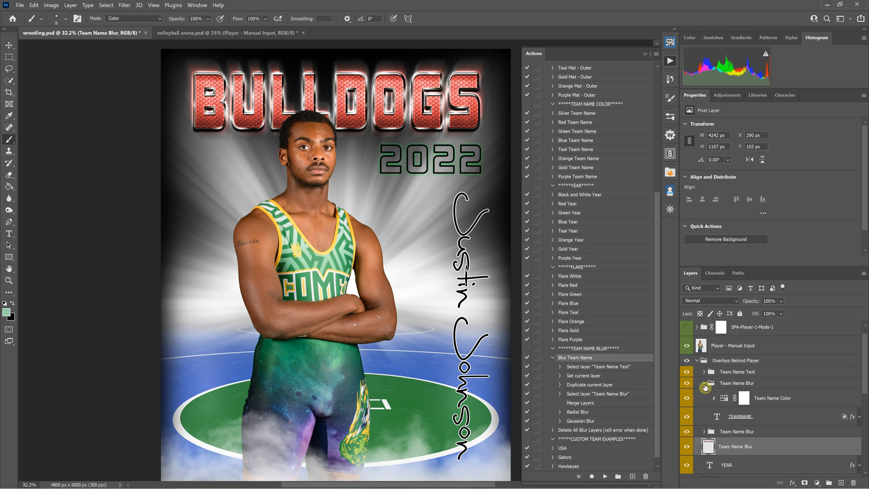
pyautogui.click(705, 384)
pyautogui.click(738, 396)
pyautogui.click(738, 384)
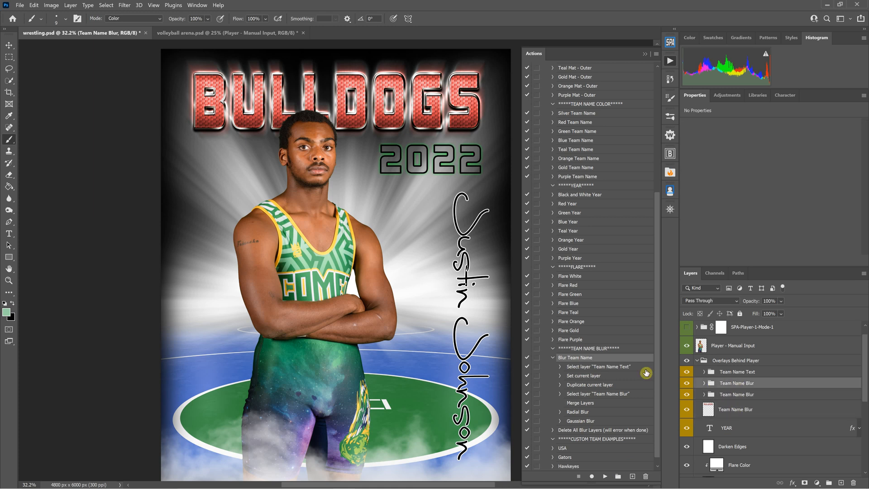
# - Run the Delete All Blur Layers action to remove every Team Name Blur group and layer, and stop it once they are gone
pyautogui.click(554, 358)
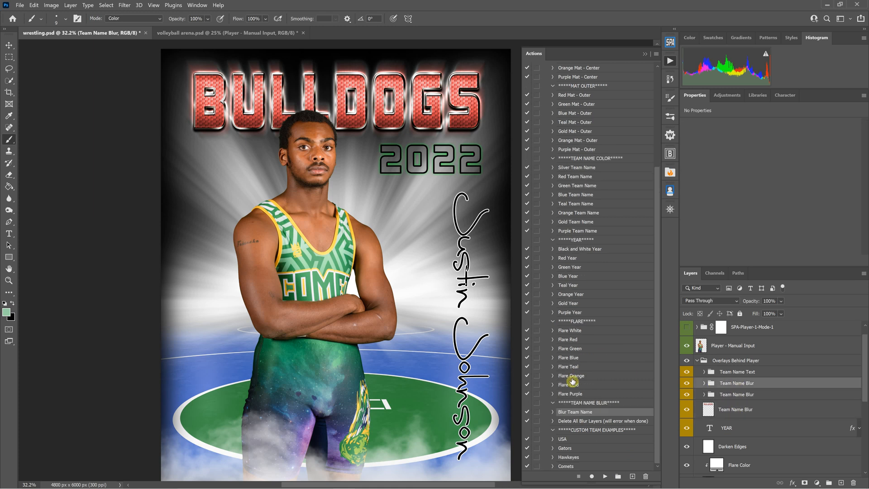
pyautogui.click(570, 423)
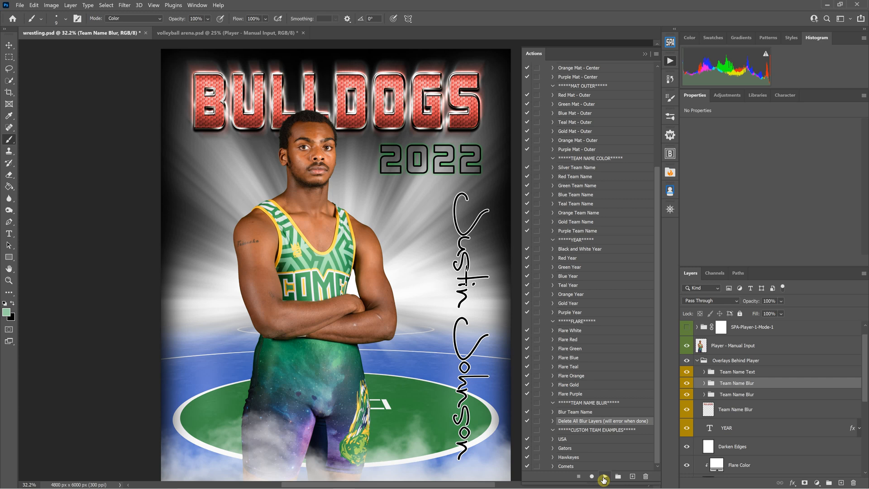
pyautogui.click(604, 477)
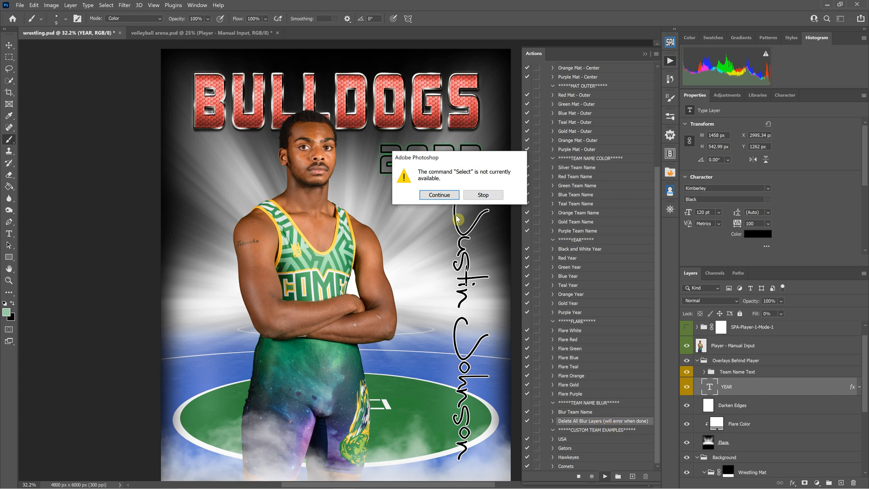
pyautogui.click(483, 195)
# - Examine the repeated select-and-delete commands for the Team Name Blur layer inside the Delete All Blur Layers action
pyautogui.scroll(-5, 576, 332)
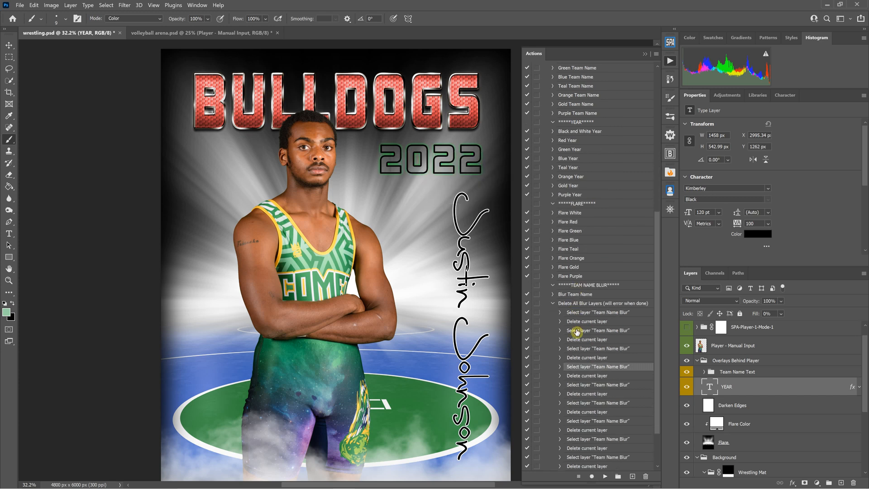
pyautogui.click(593, 249)
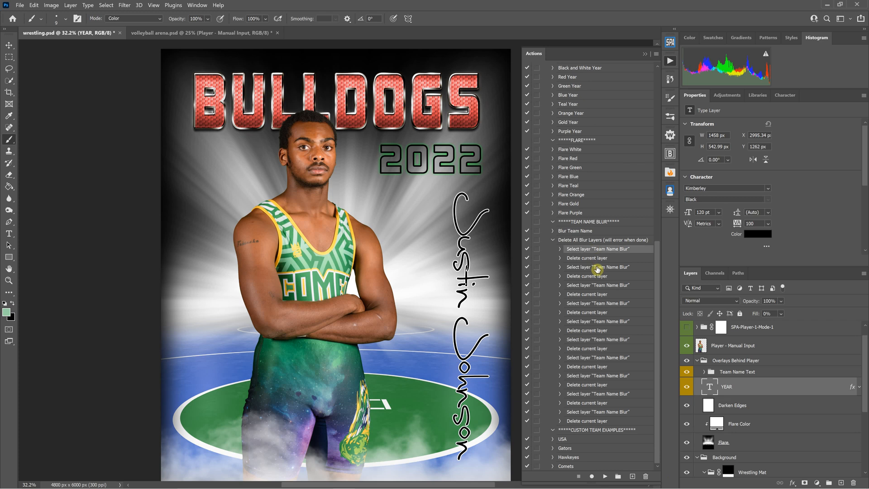
pyautogui.click(597, 269)
pyautogui.click(604, 286)
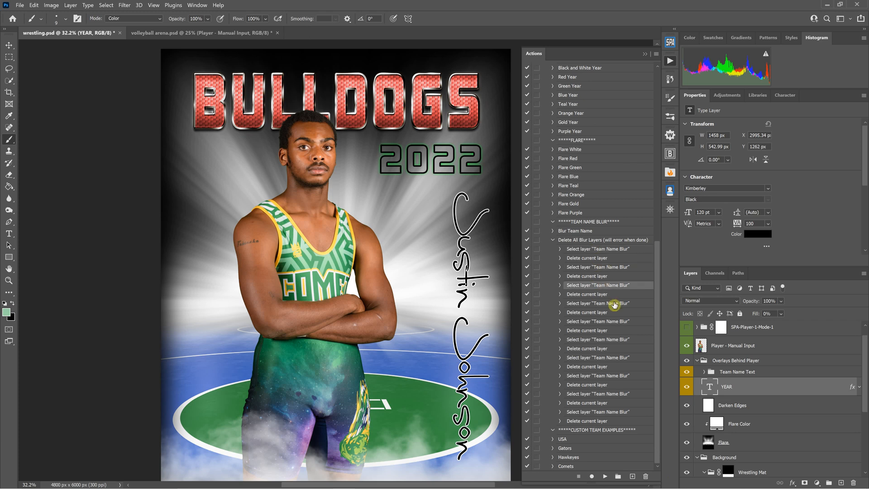
pyautogui.click(612, 305)
pyautogui.click(605, 323)
pyautogui.click(602, 340)
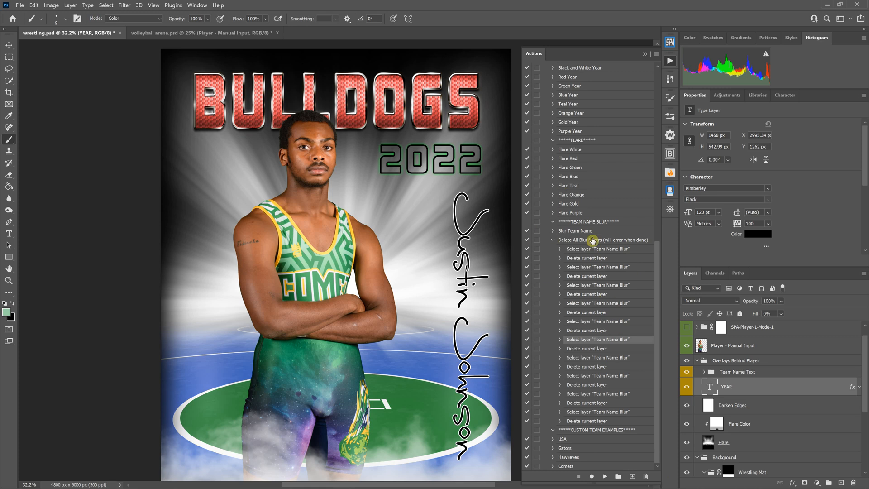
pyautogui.click(624, 305)
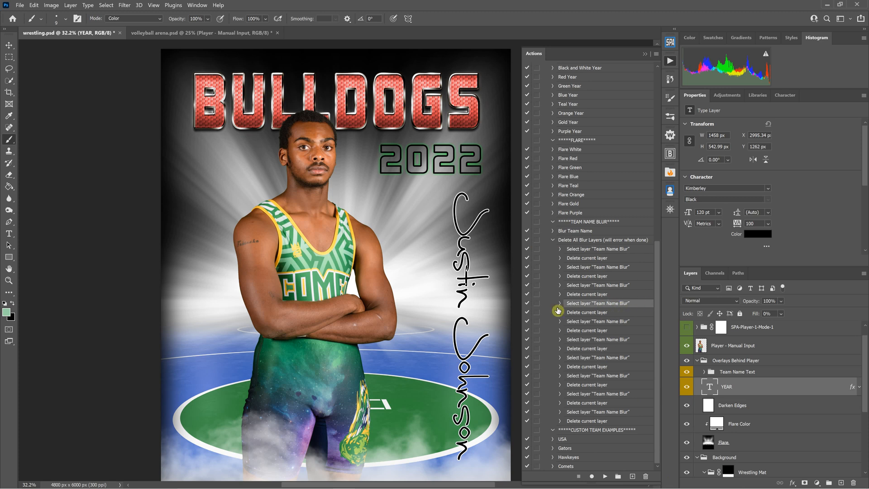
# - Collapse the Delete All Blur Layers action and run the Blur Team Name action to create one blur layer behind BULLDOGS
pyautogui.click(554, 242)
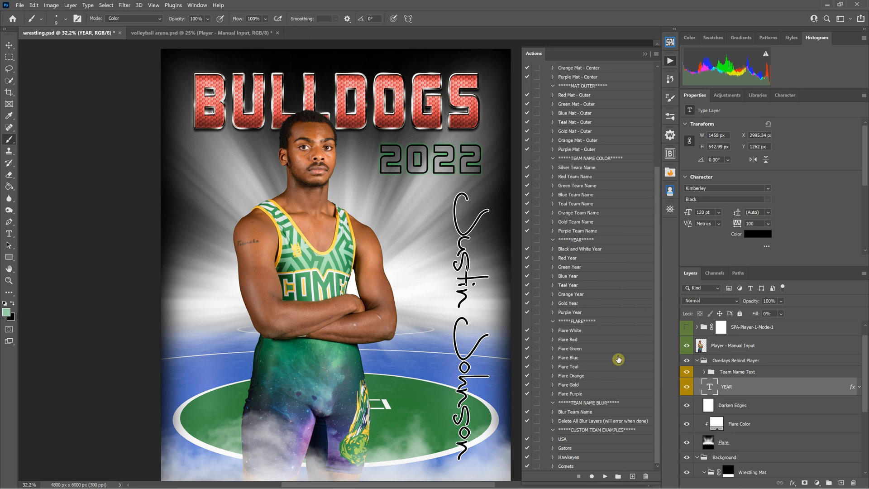
pyautogui.click(582, 413)
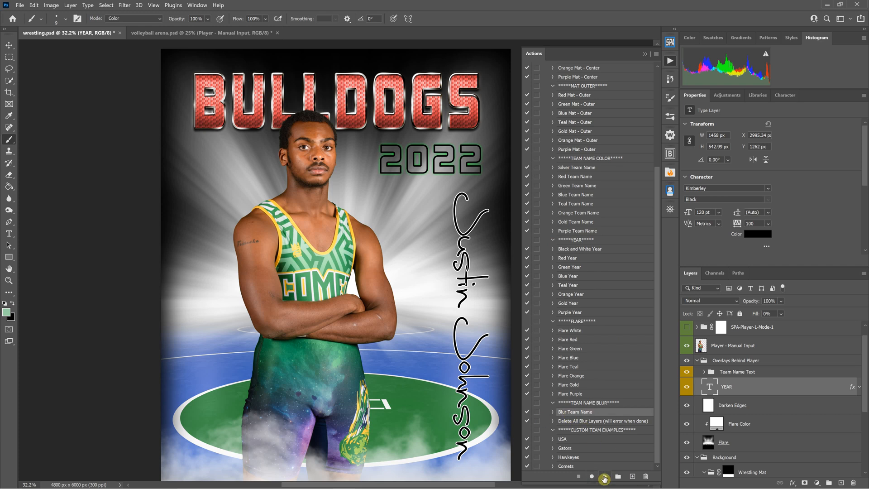
pyautogui.click(605, 478)
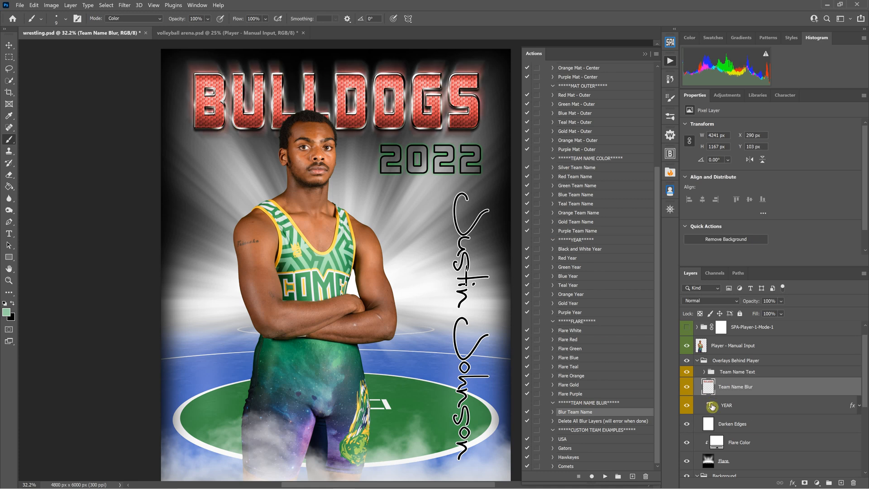
# - Change the TEAMNAME text layer in the Team Name Text group to BRUINS and return to the Brush tool
pyautogui.click(704, 372)
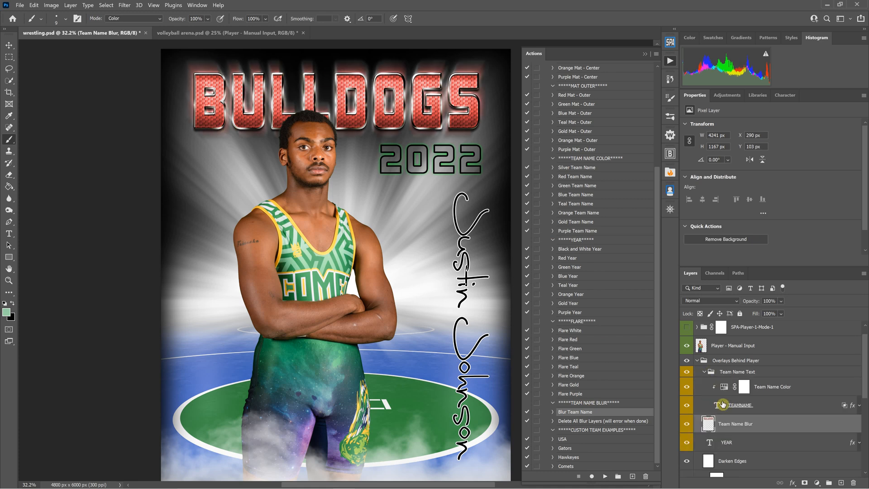
pyautogui.doubleClick(717, 407)
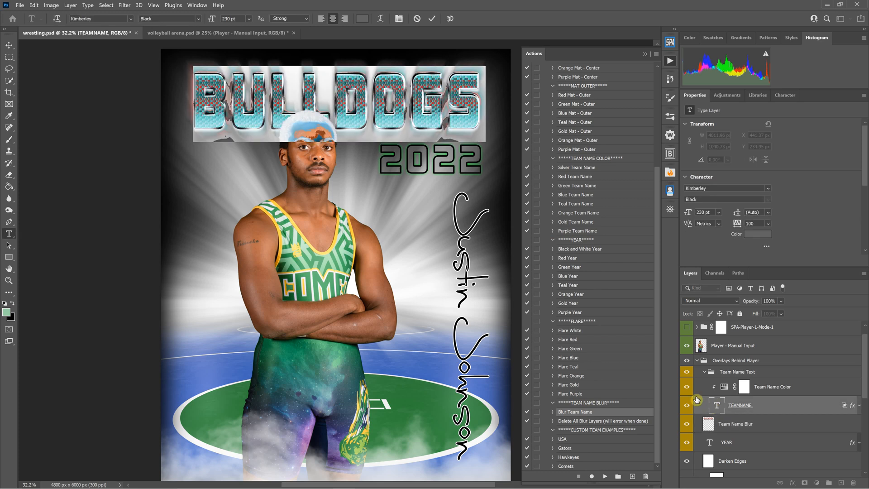
pyautogui.write('BRUINS')
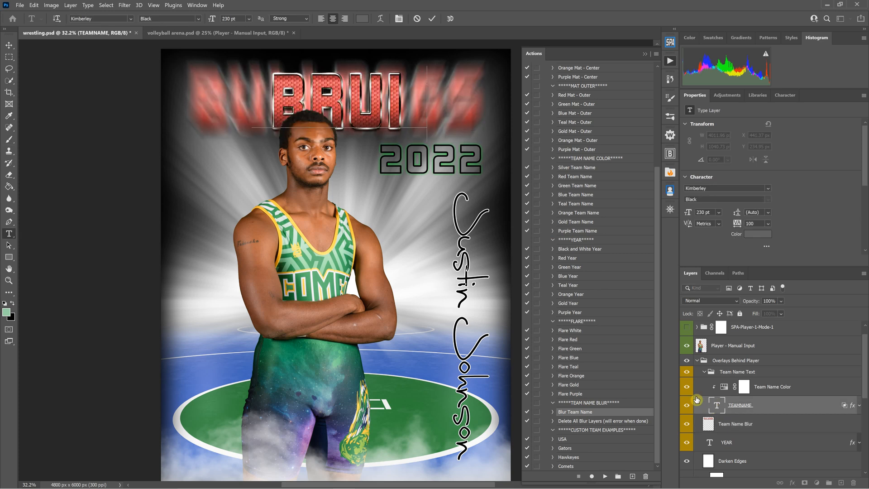
pyautogui.click(432, 19)
pyautogui.press('b')
# - Run the Gold Team Name action to recolor the BRUINS text gold
pyautogui.scroll(2, 587, 153)
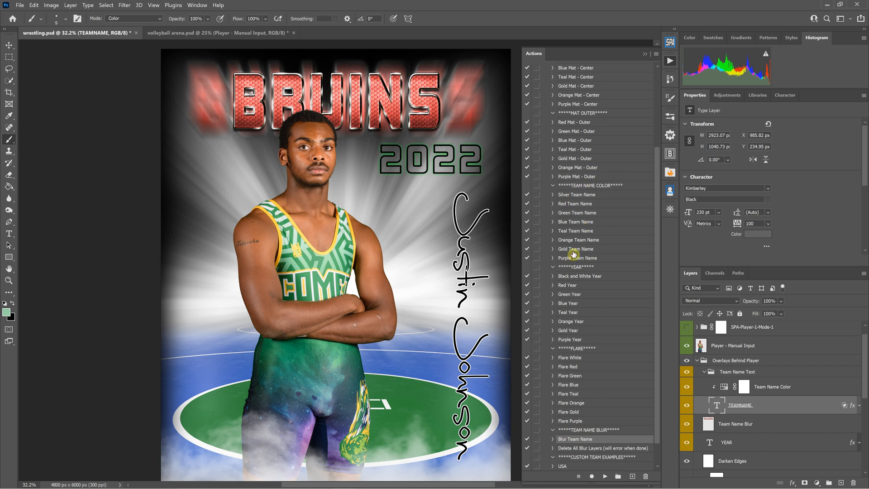
pyautogui.click(574, 252)
pyautogui.click(605, 477)
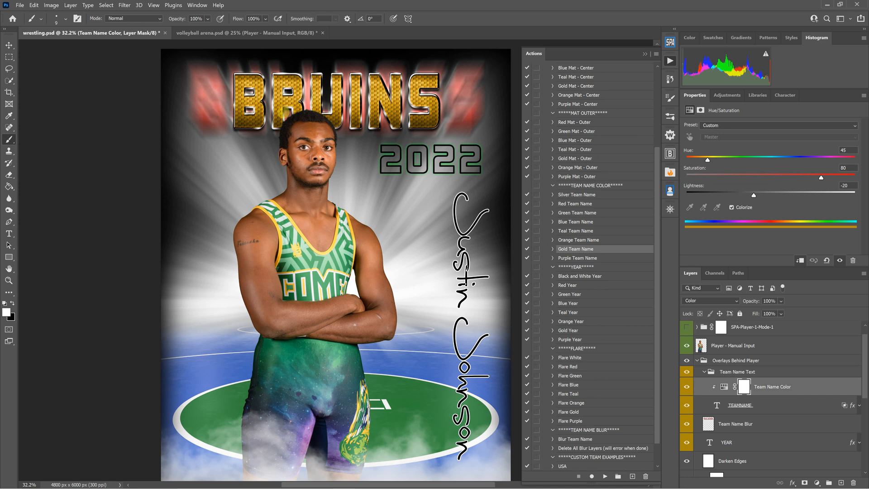
# - Select the Blur Team Name action, collapse the Team Name Text group and delete the old red Team Name Blur layer
pyautogui.scroll(-1, 590, 379)
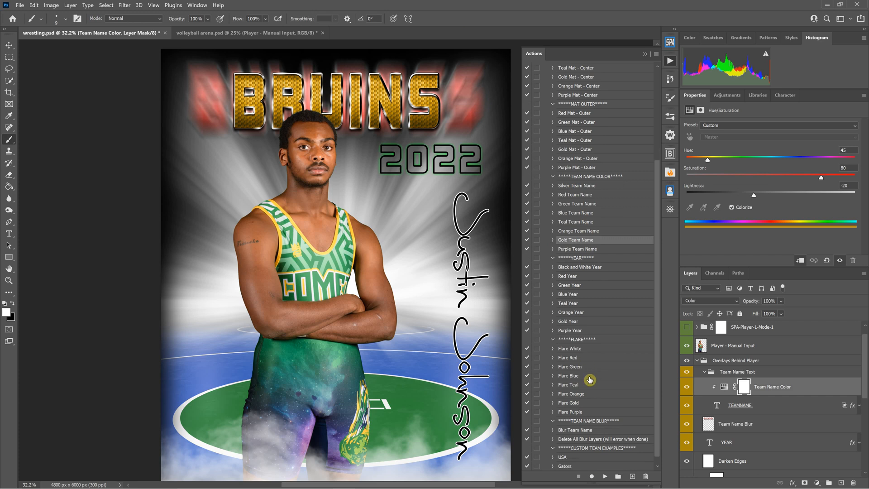
pyautogui.scroll(-2, 590, 380)
pyautogui.click(576, 412)
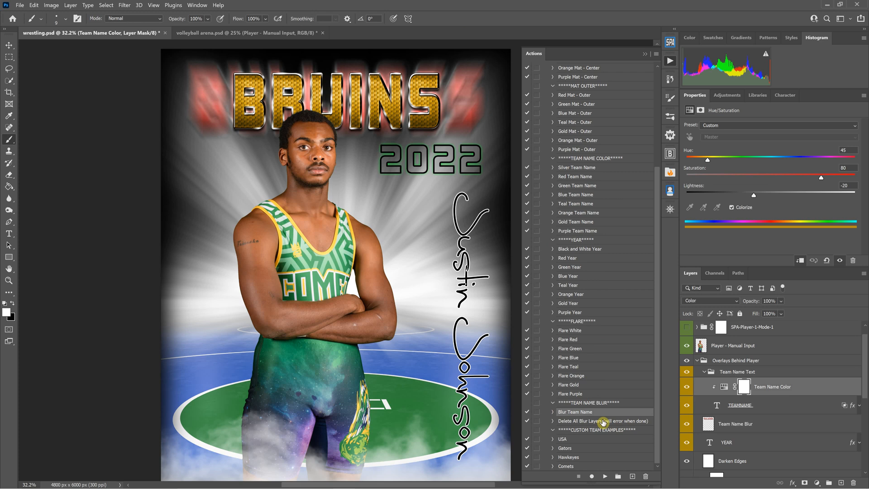
pyautogui.click(765, 409)
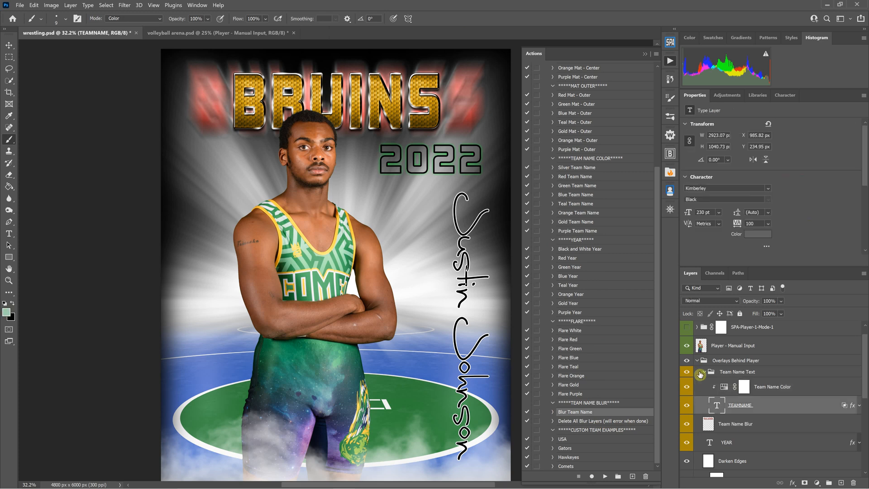
pyautogui.click(705, 372)
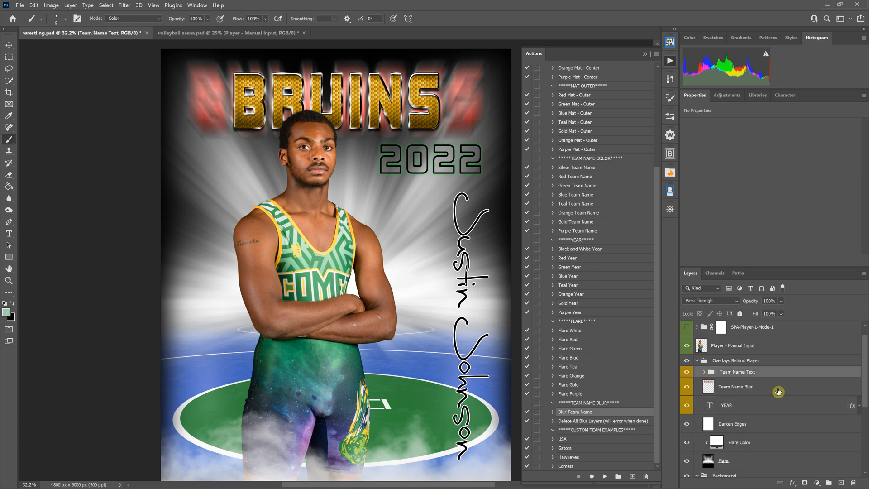
pyautogui.click(754, 387)
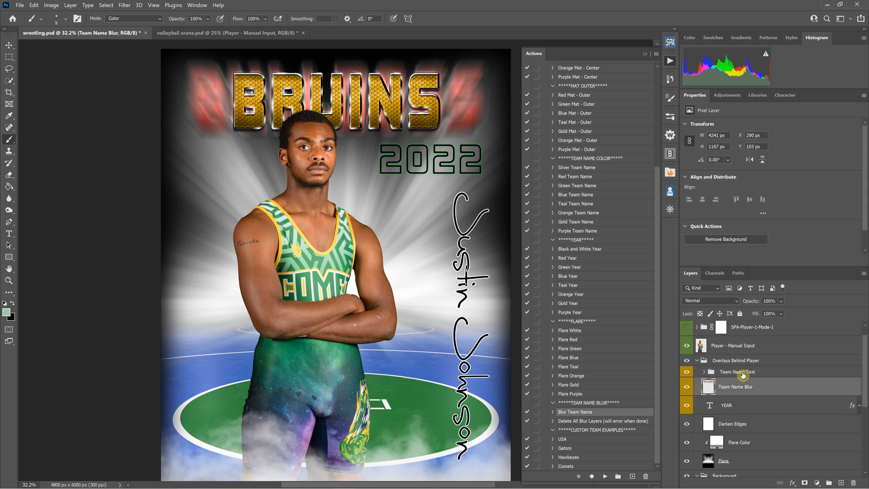
pyautogui.click(706, 374)
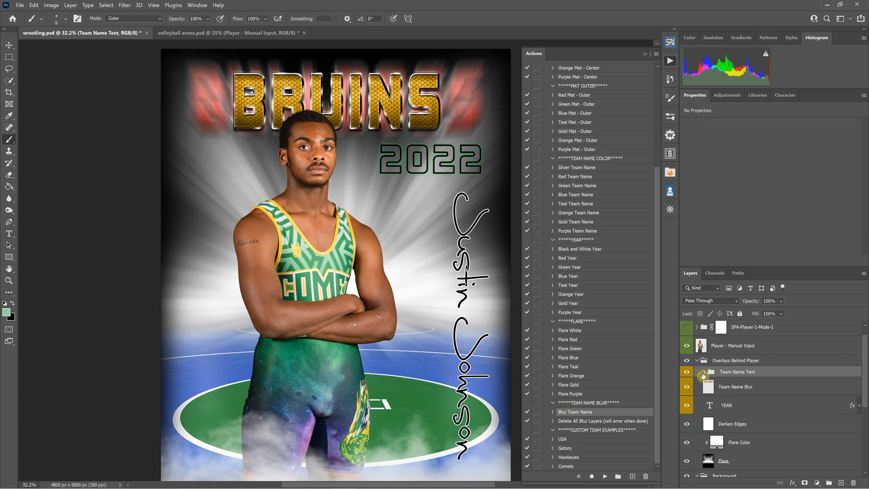
pyautogui.moveTo(770, 393); pyautogui.dragTo(854, 482)
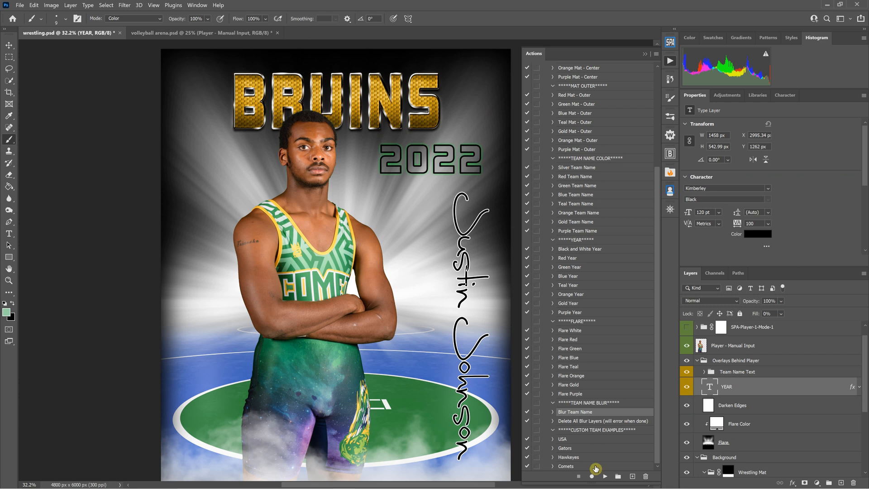
# - Run the Blur Team Name action to create a matching blur behind the gold BRUINS text, and collapse the actions list
pyautogui.click(605, 477)
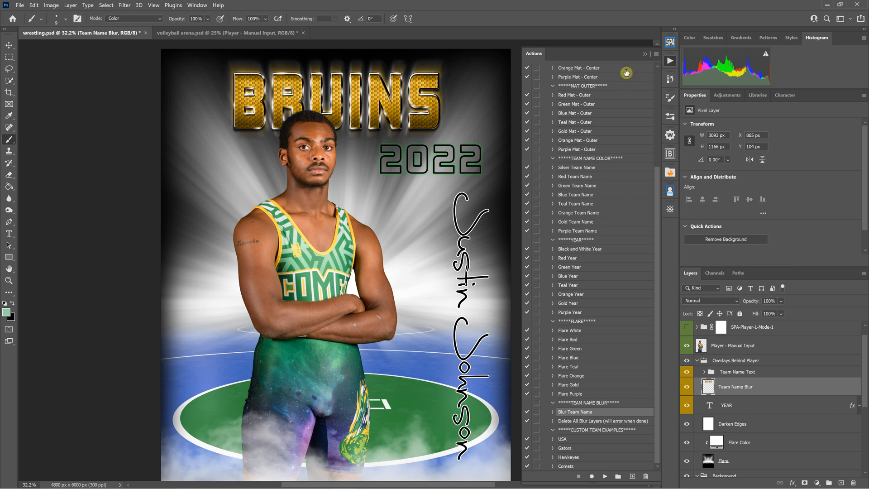
pyautogui.click(645, 55)
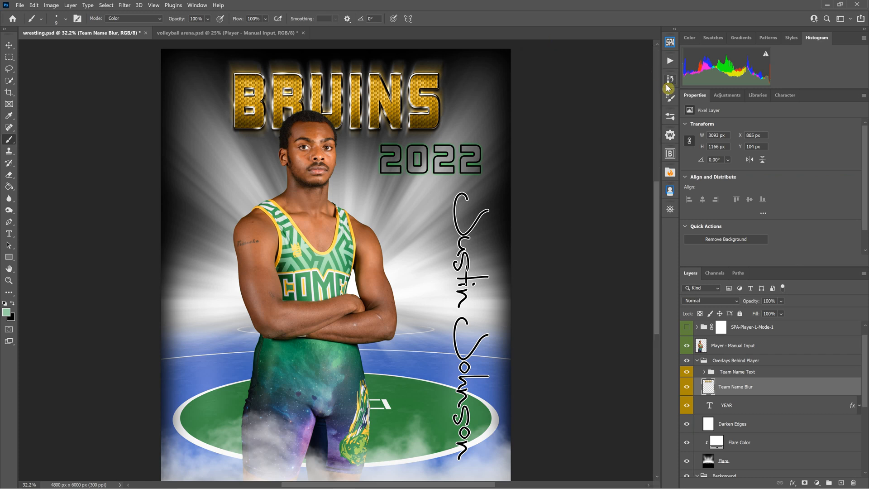
# - Revert the document through its history to the Radial Blur state where the team name is gold COMETS, and close the history list
pyautogui.click(670, 85)
pyautogui.click(580, 340)
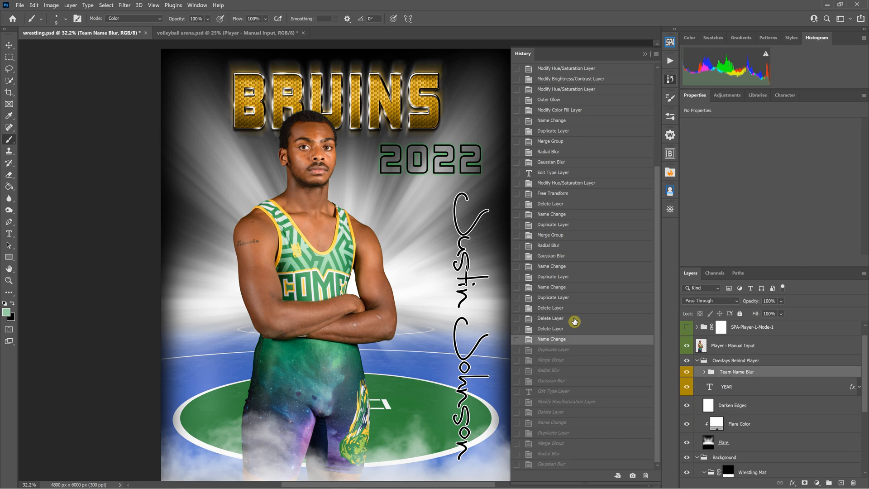
pyautogui.click(566, 297)
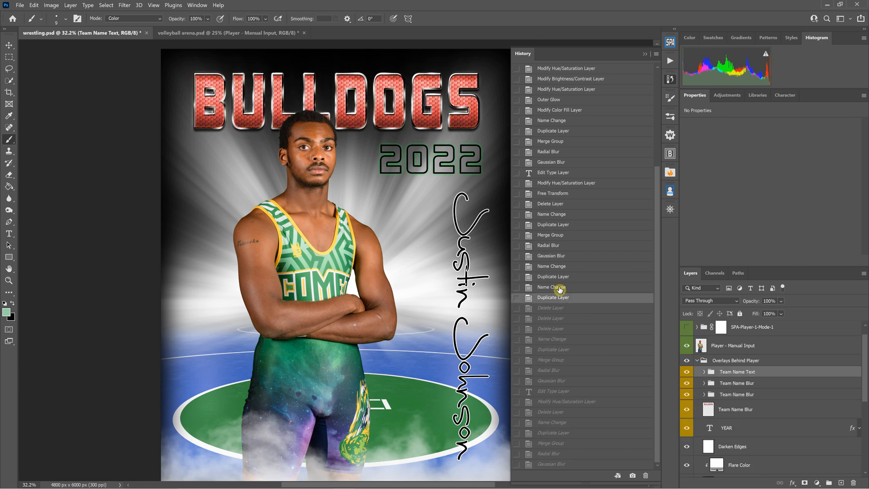
pyautogui.click(559, 288)
pyautogui.click(557, 278)
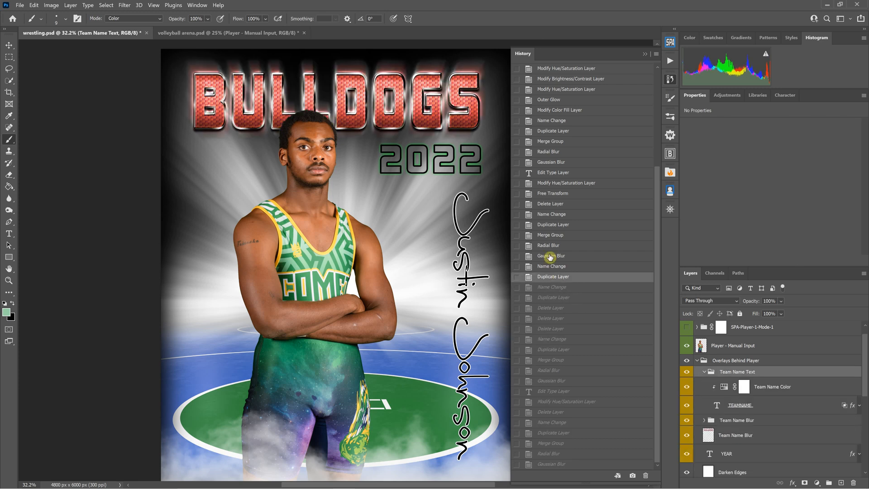
pyautogui.click(550, 257)
pyautogui.click(561, 193)
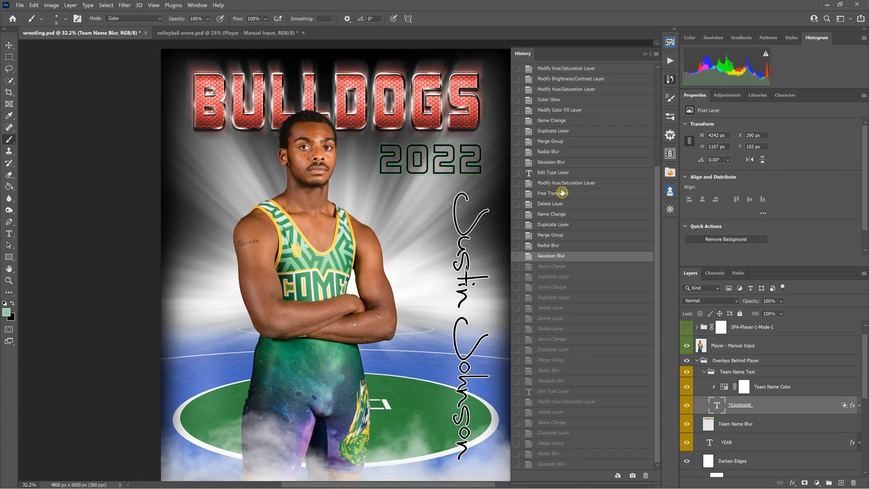
pyautogui.click(556, 152)
pyautogui.scroll(3, 559, 156)
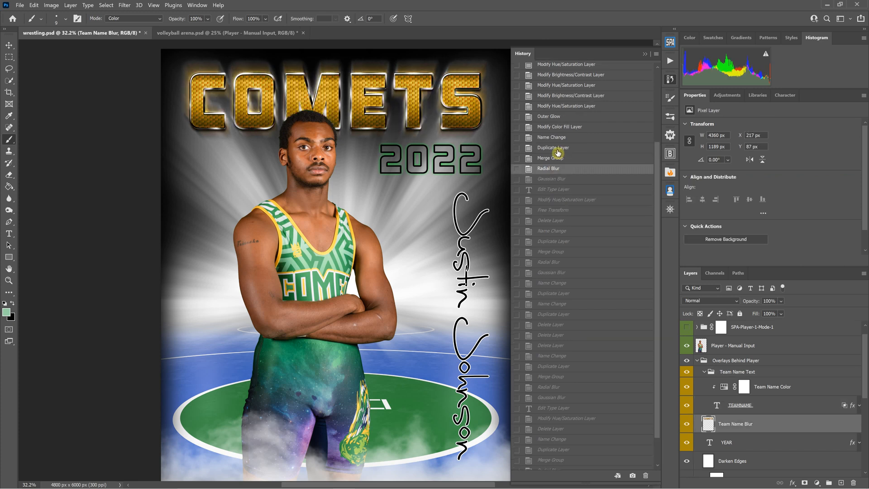
pyautogui.scroll(2, 558, 161)
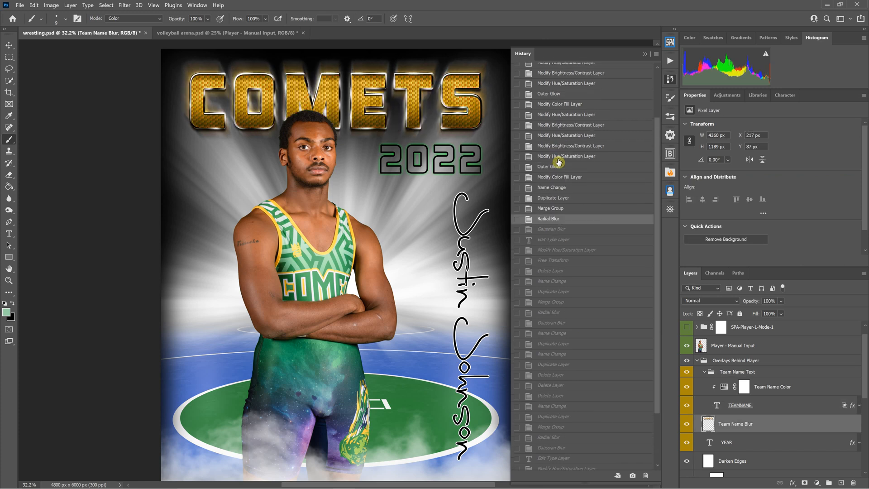
pyautogui.click(646, 57)
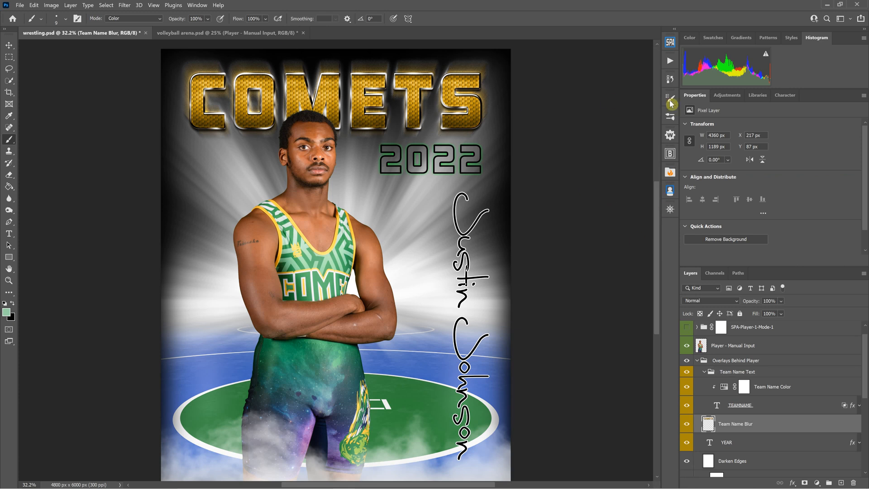
# - Show the actions list and examine the CUSTOM TEAM EXAMPLES heading and the color action groups above it
pyautogui.click(672, 64)
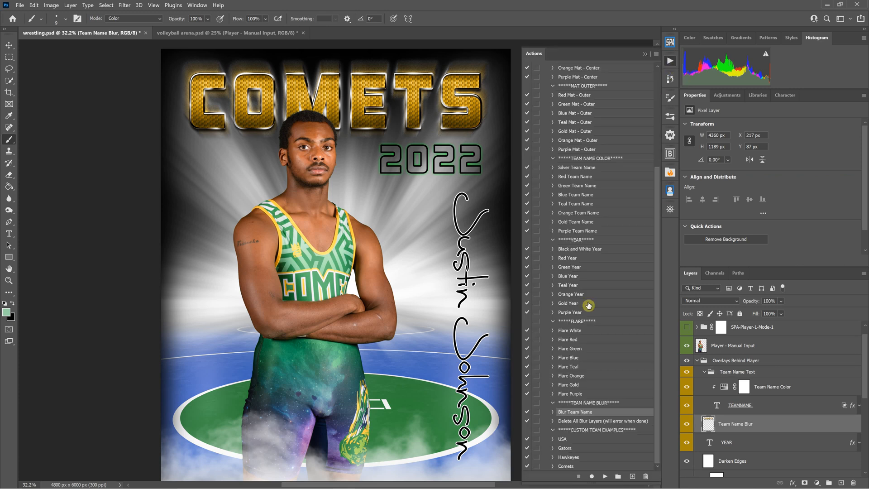
pyautogui.click(594, 431)
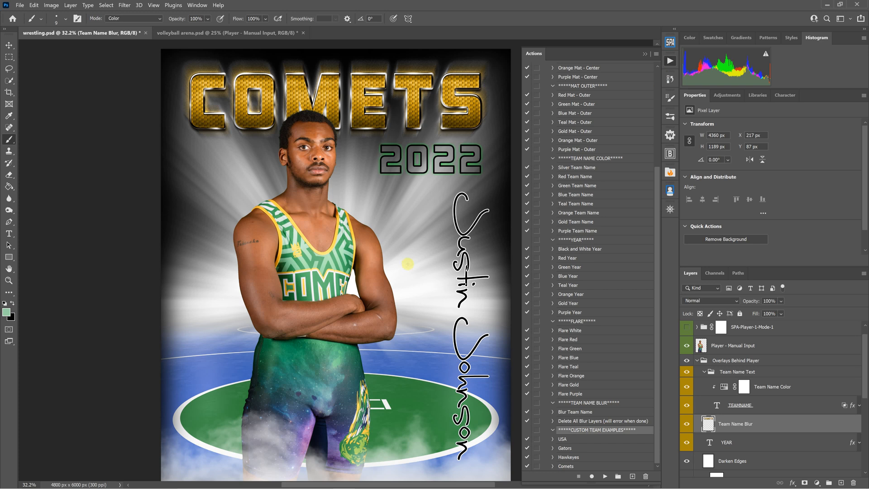
pyautogui.scroll(2, 590, 216)
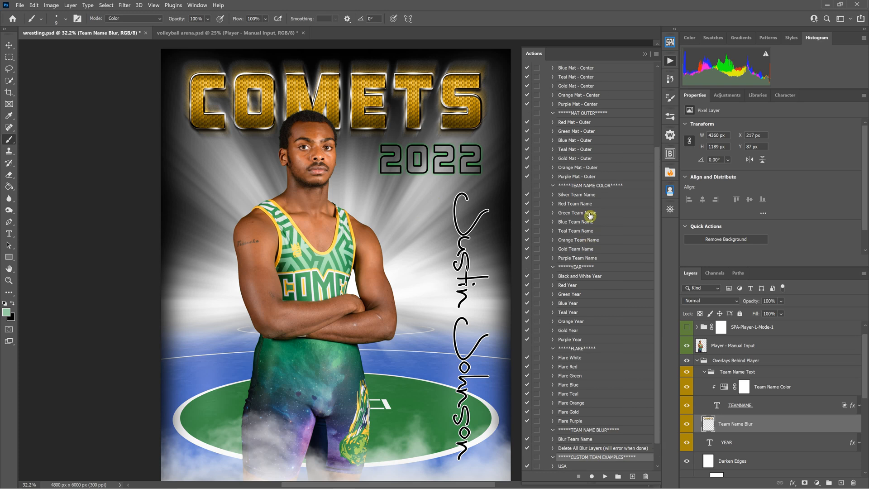
pyautogui.scroll(1, 590, 216)
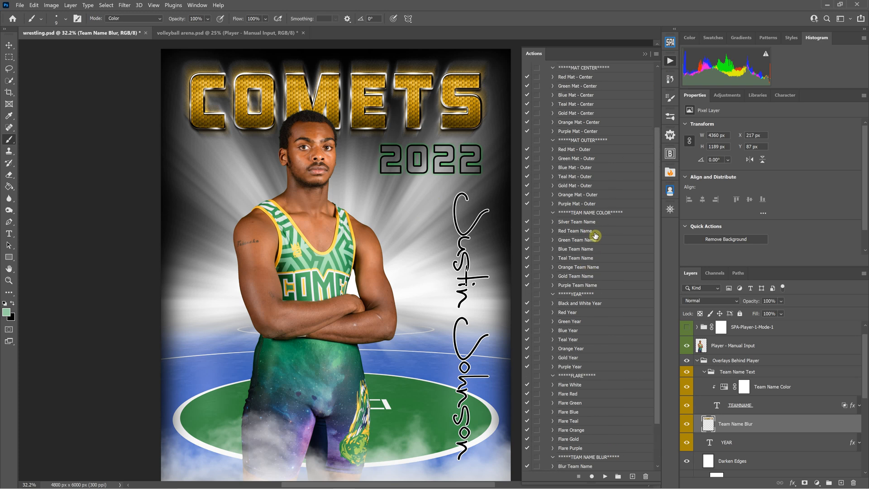
# - Run the Purple Mat - Center action to recolor the mat's center circle purple
pyautogui.scroll(3, 591, 175)
pyautogui.click(576, 196)
pyautogui.click(605, 477)
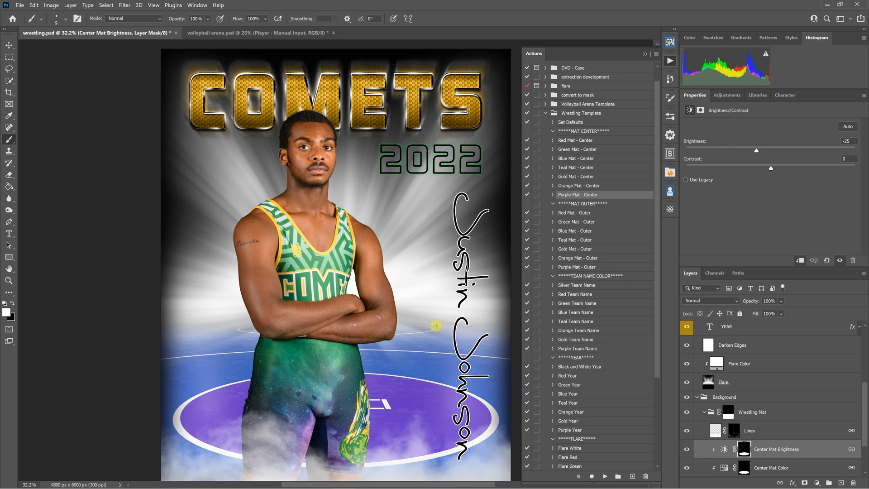
# - Recolor the mat with a gold center and purple outer area using the Gold Mat - Center and Purple Mat - Outer actions
pyautogui.click(575, 177)
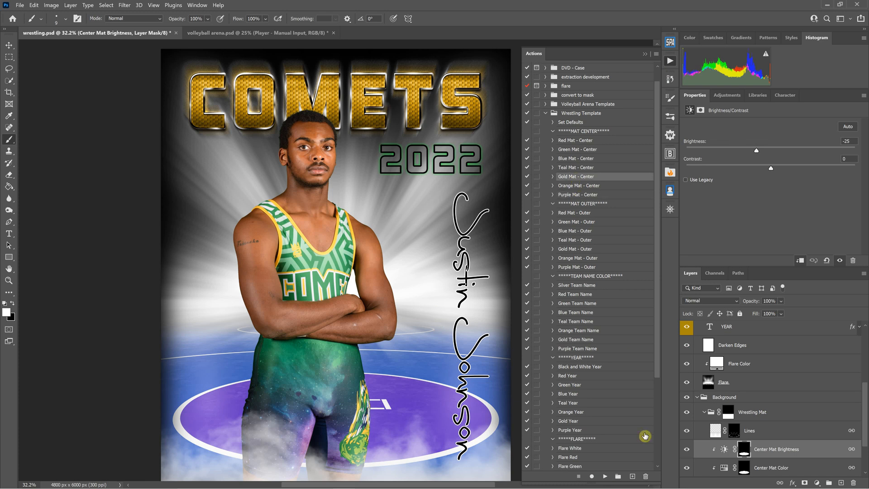
pyautogui.click(607, 478)
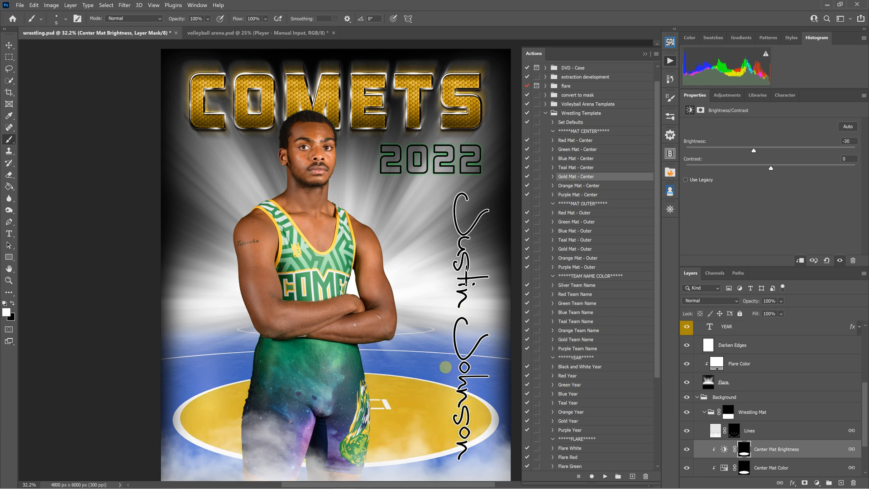
pyautogui.scroll(-1, 602, 263)
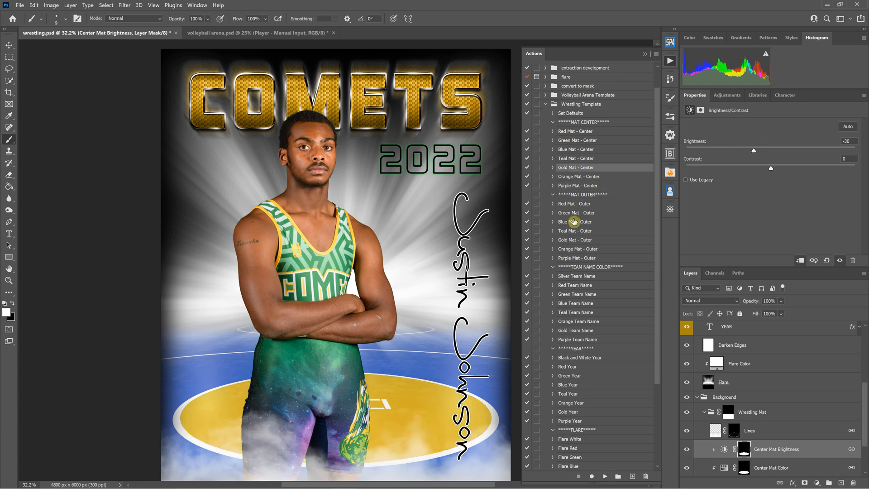
pyautogui.click(578, 258)
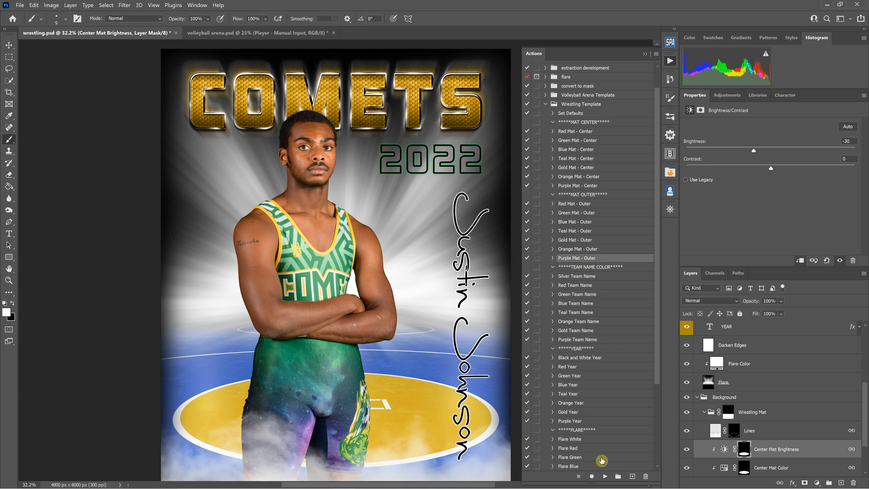
pyautogui.click(606, 477)
# - Run the Flare Gold action to tint the light rays behind the player gold
pyautogui.scroll(-4, 582, 287)
pyautogui.scroll(-1, 588, 285)
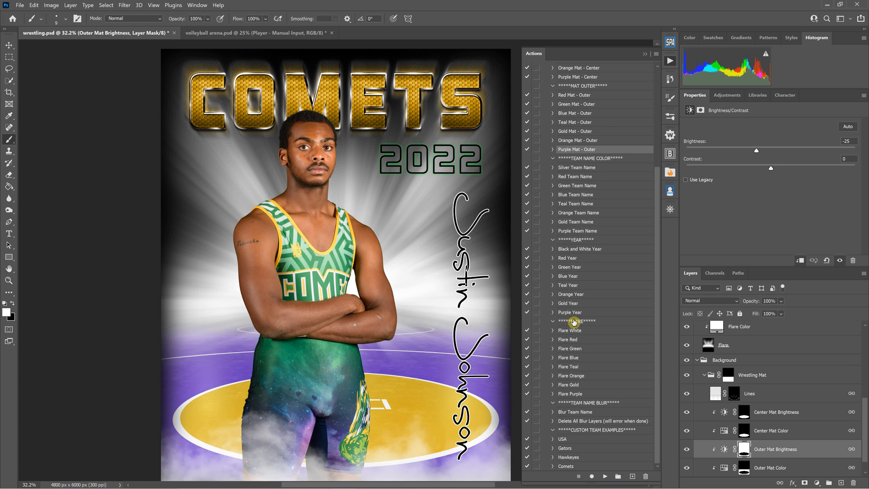
pyautogui.click(577, 386)
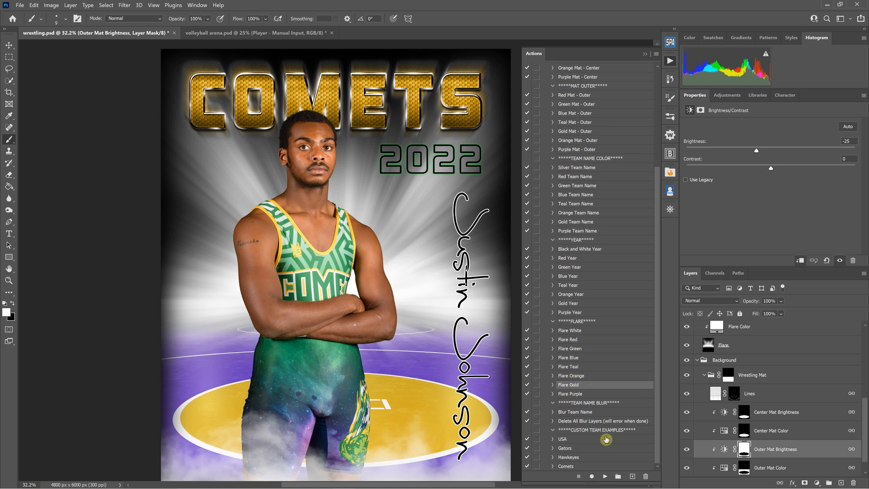
pyautogui.click(606, 476)
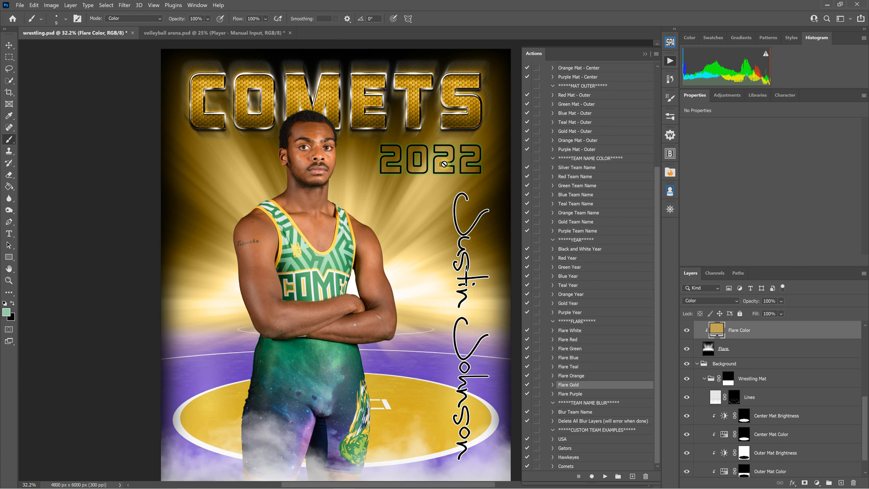
# - Recolor the 2022 year outline and the COMETS text purple with the Purple Year and Purple Team Name actions
pyautogui.scroll(2, 601, 270)
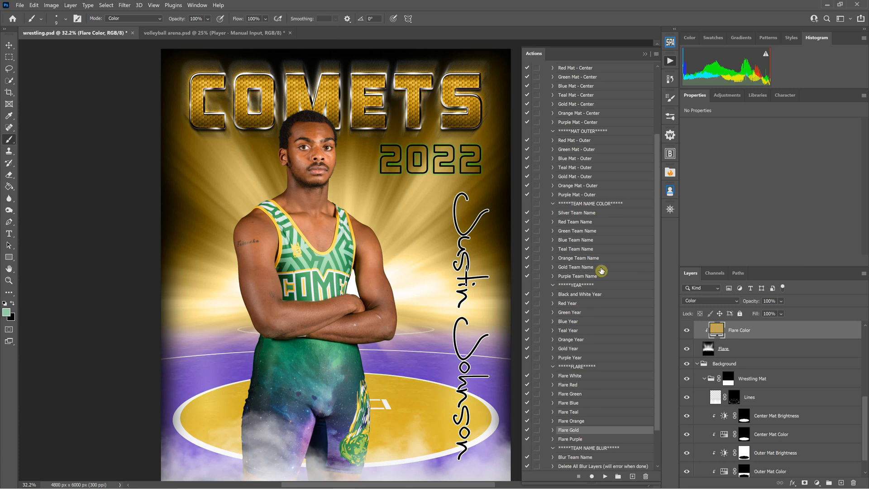
pyautogui.click(577, 359)
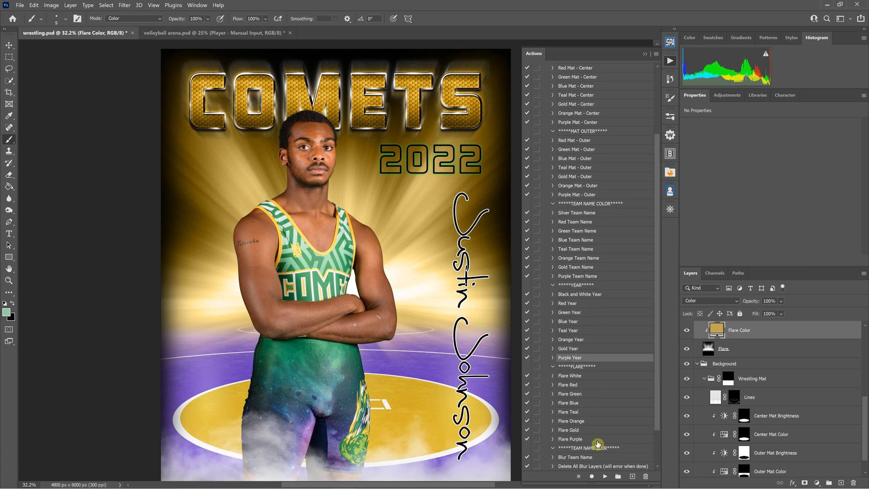
pyautogui.click(605, 477)
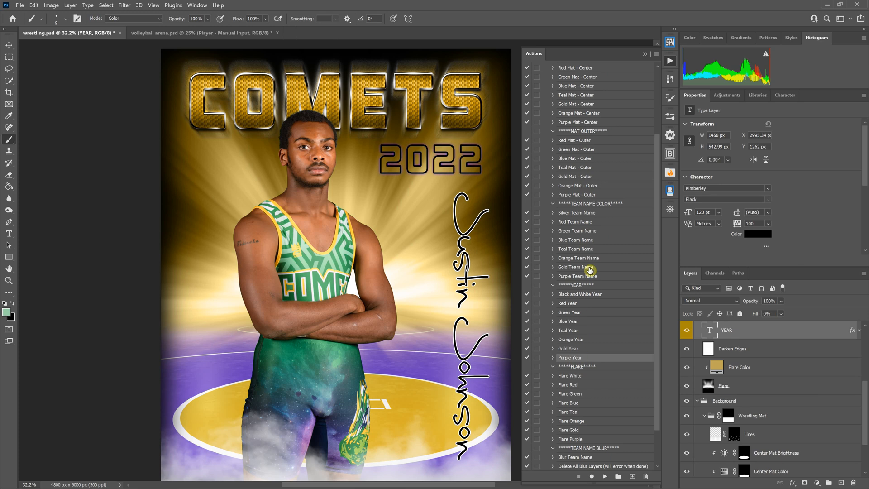
pyautogui.scroll(2, 587, 257)
pyautogui.scroll(2, 590, 255)
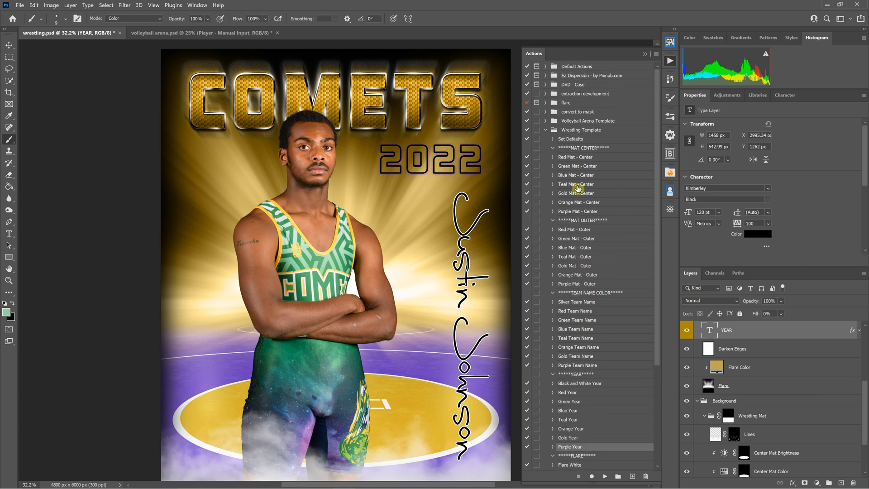
pyautogui.click(575, 366)
pyautogui.click(605, 476)
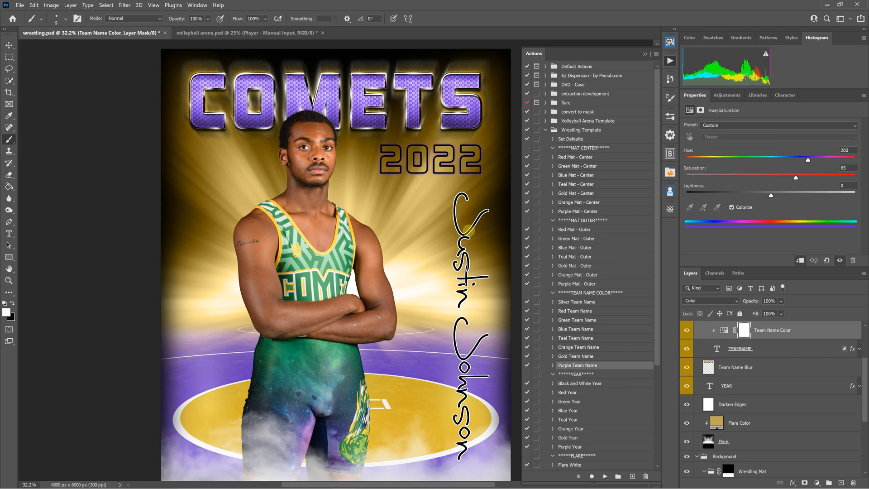
# - Create a new action named Huskies in the Wrestling Template set, under the custom team examples, and start recording it
pyautogui.scroll(-3, 568, 158)
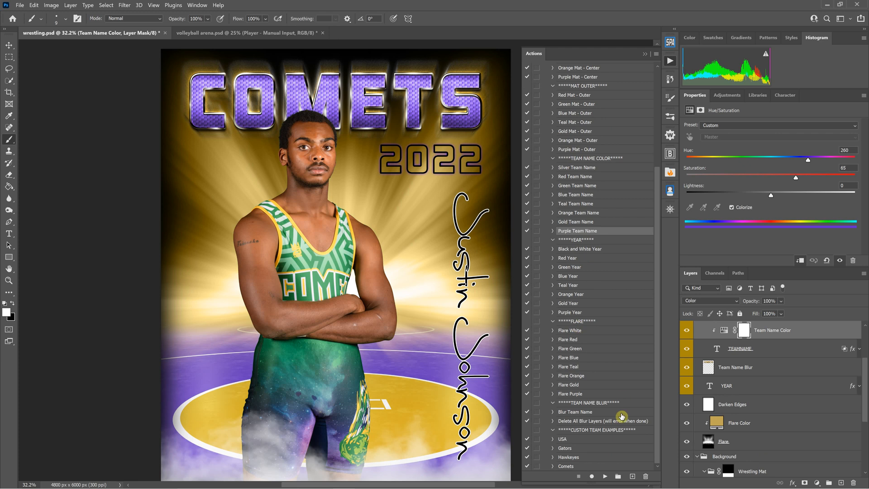
pyautogui.click(617, 432)
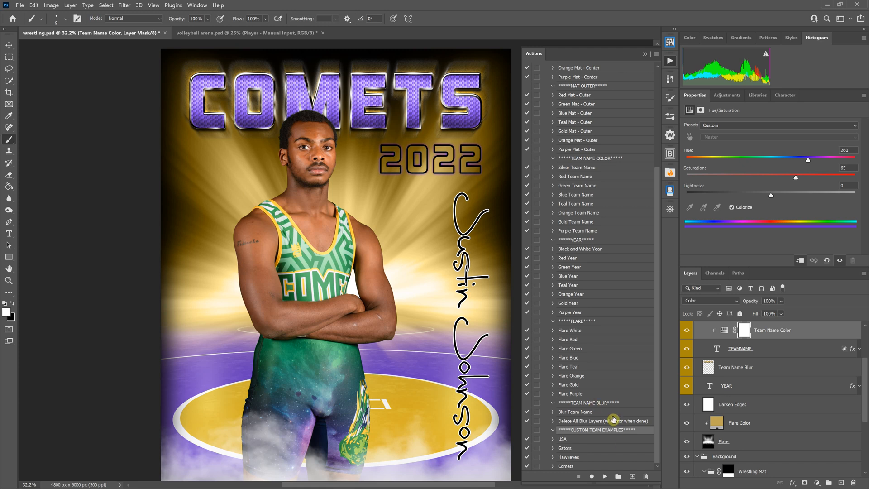
pyautogui.click(657, 54)
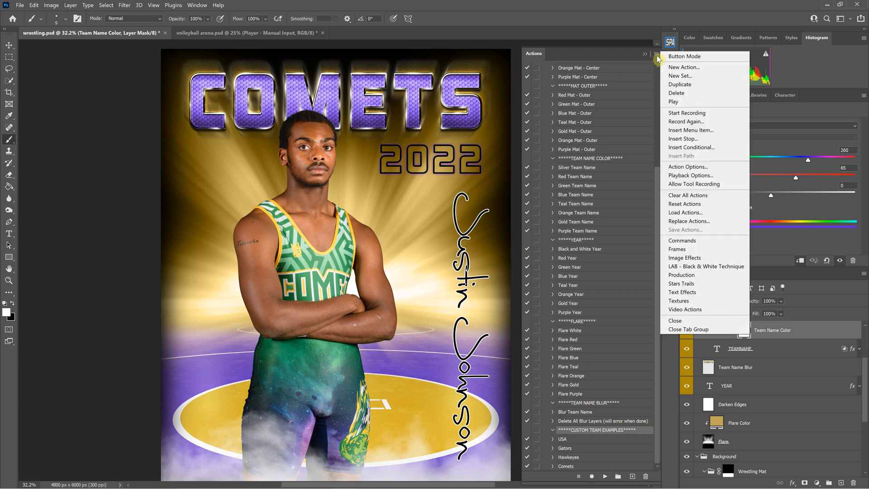
pyautogui.click(686, 68)
pyautogui.write('Hu')
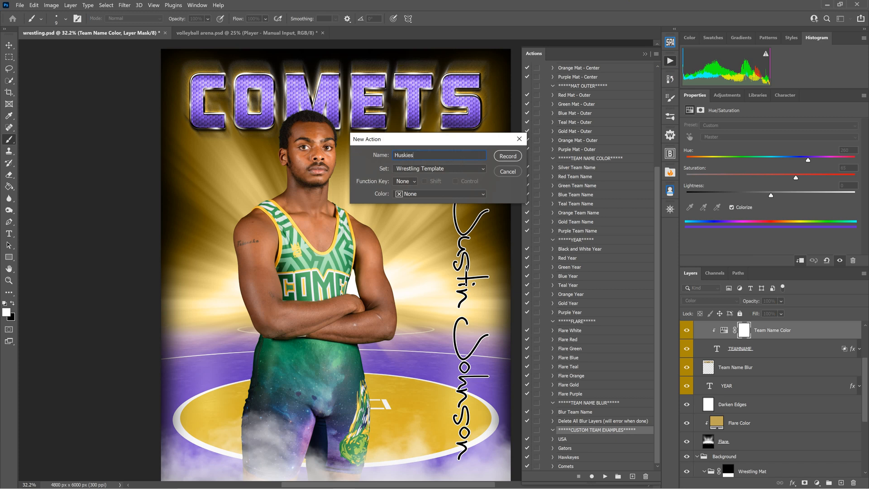
pyautogui.write('skies')
pyautogui.click(508, 155)
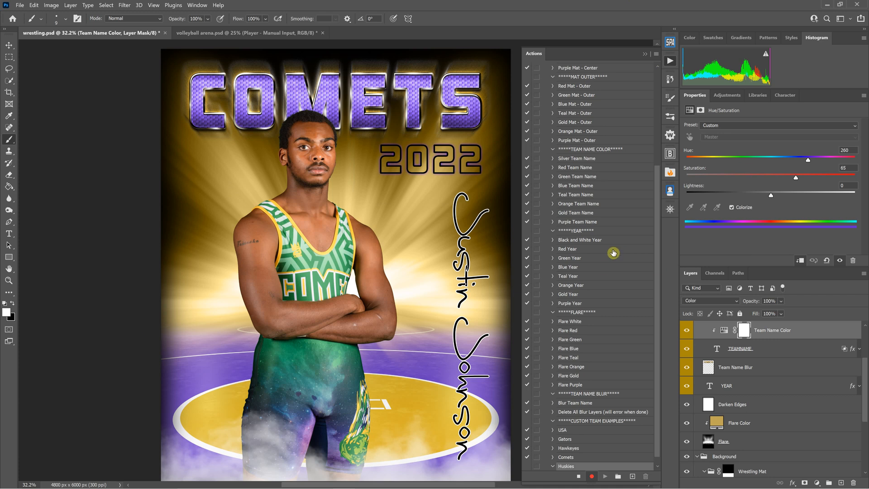
# - Record playing the Gold Mat - Center action as the first command of the Huskies action
pyautogui.scroll(4, 584, 222)
pyautogui.scroll(2, 596, 213)
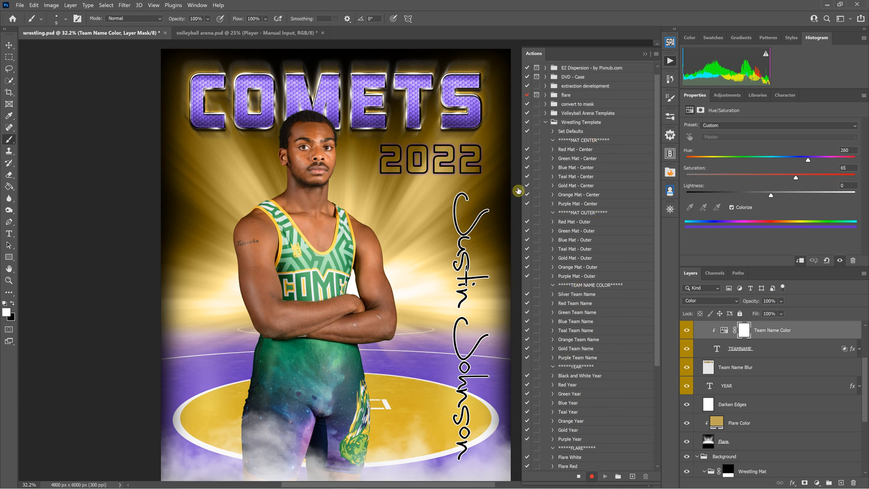
pyautogui.click(581, 186)
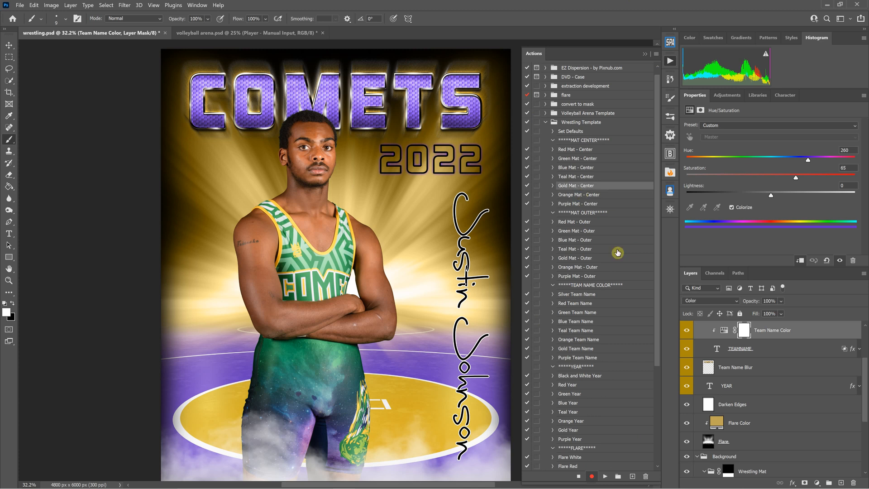
pyautogui.click(605, 477)
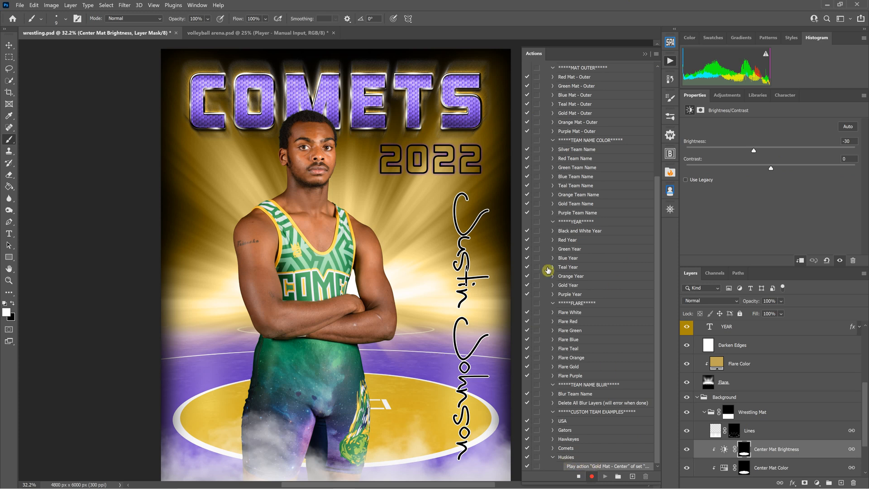
# - Record playing the Purple Mat - Outer action as the second command of the Huskies action
pyautogui.scroll(3, 605, 214)
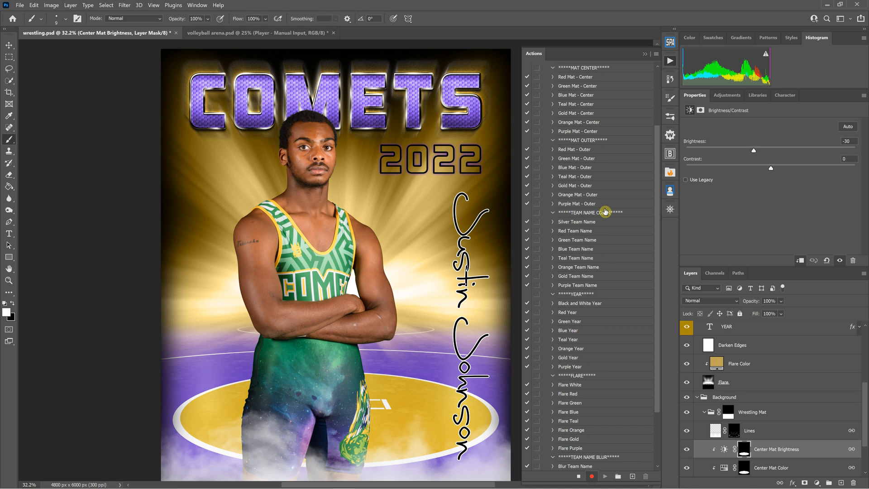
pyautogui.click(570, 204)
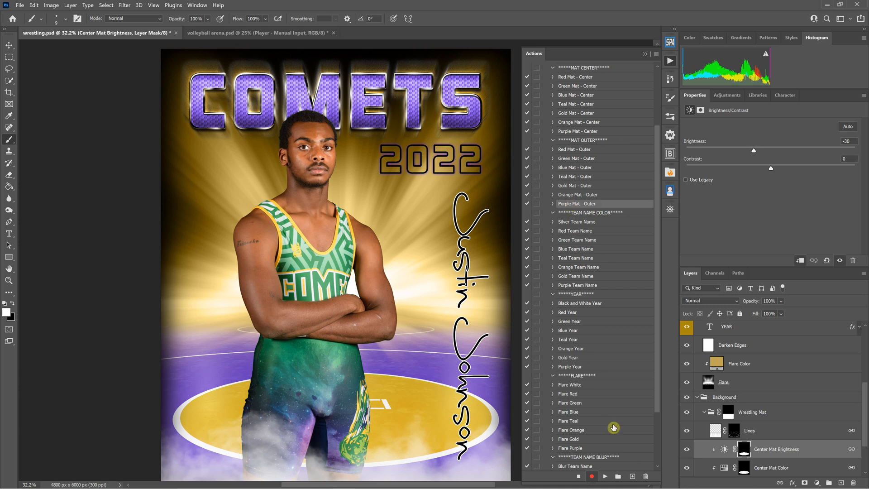
pyautogui.click(605, 476)
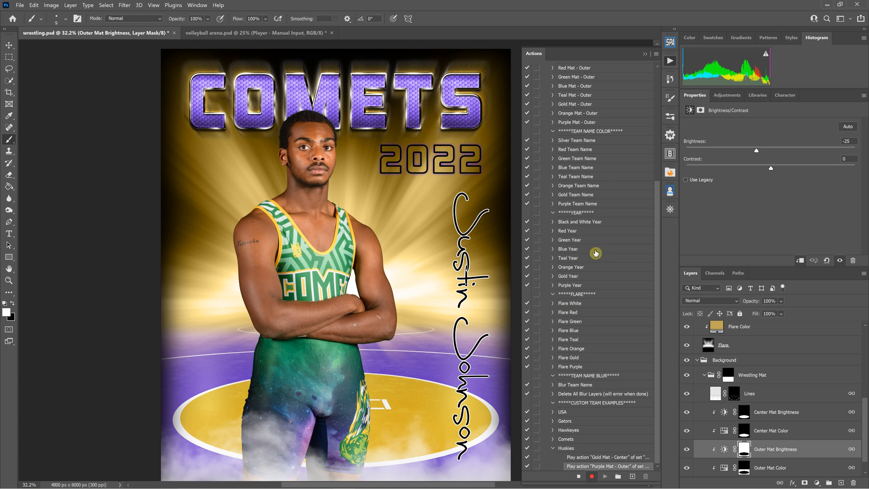
# - Record playing the Purple Team Name and Purple Year actions as the third and fourth commands of the Huskies action
pyautogui.scroll(1, 604, 276)
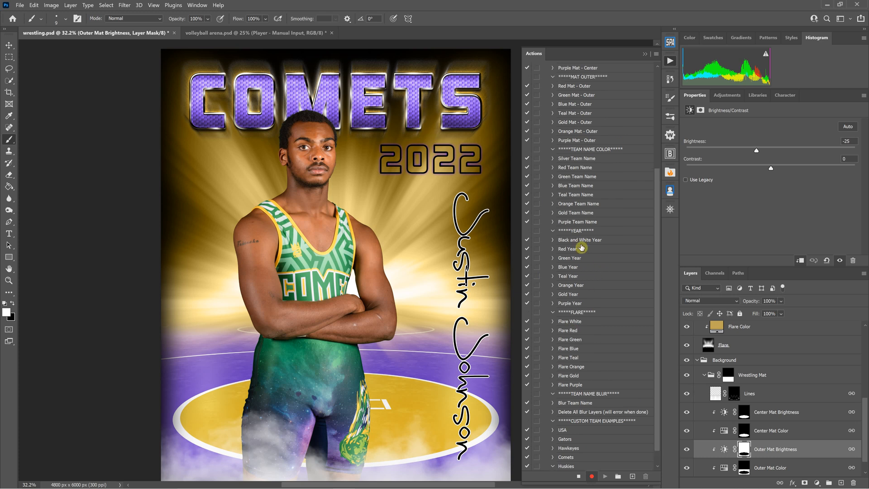
pyautogui.click(576, 223)
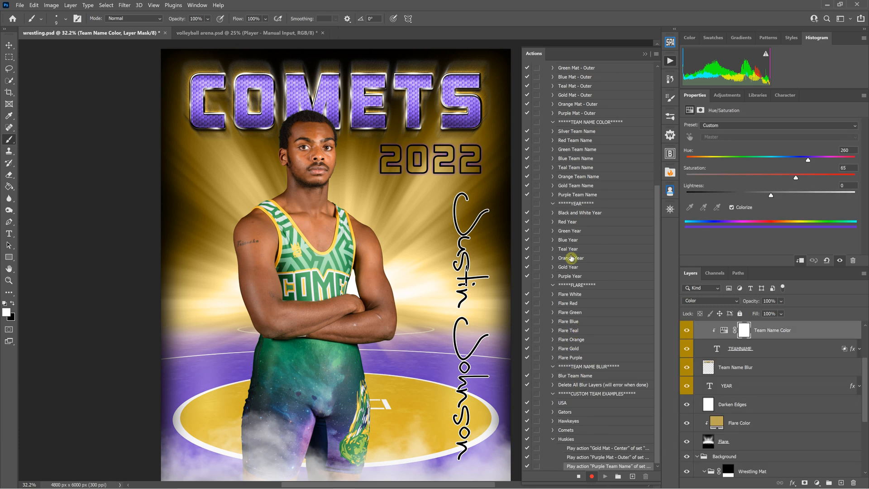
pyautogui.click(573, 277)
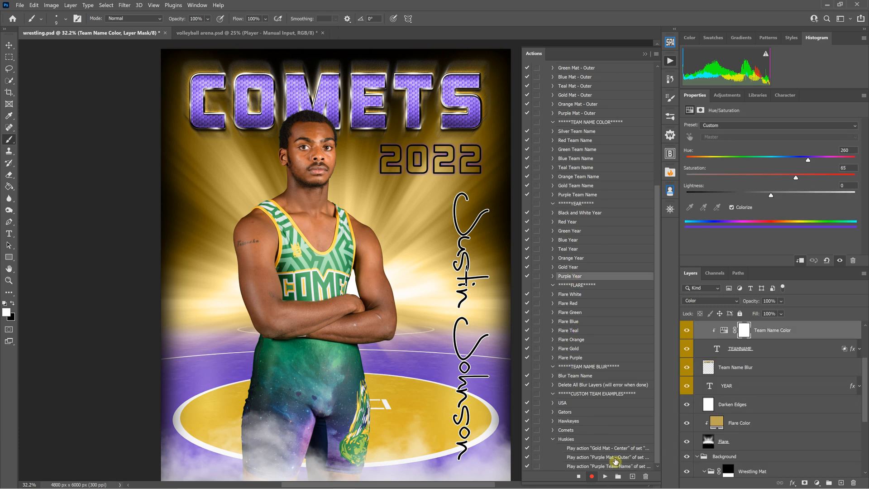
pyautogui.click(605, 477)
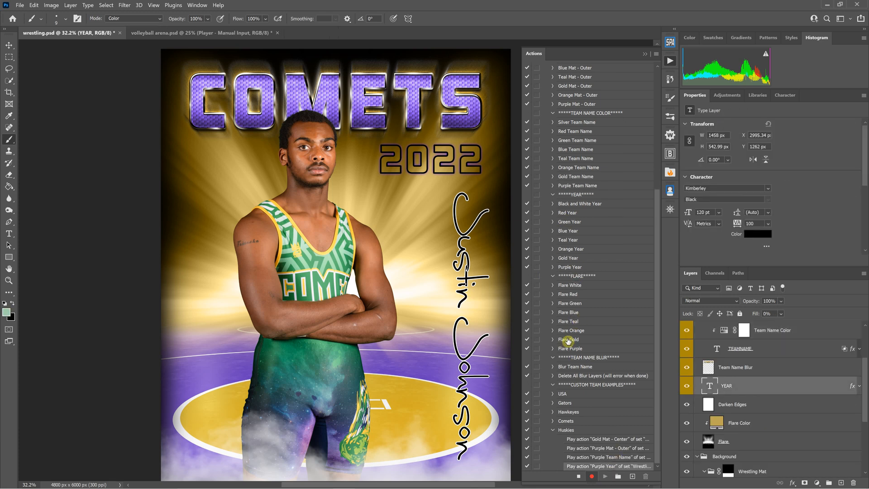
# - Record playing the Flare Gold action as the last Huskies command, stop recording, and collapse the Huskies action
pyautogui.click(569, 339)
pyautogui.click(605, 477)
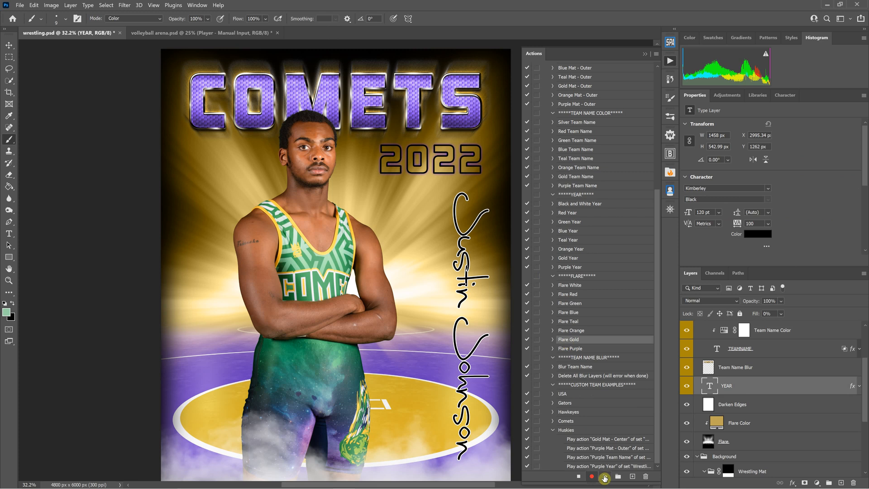
pyautogui.click(579, 476)
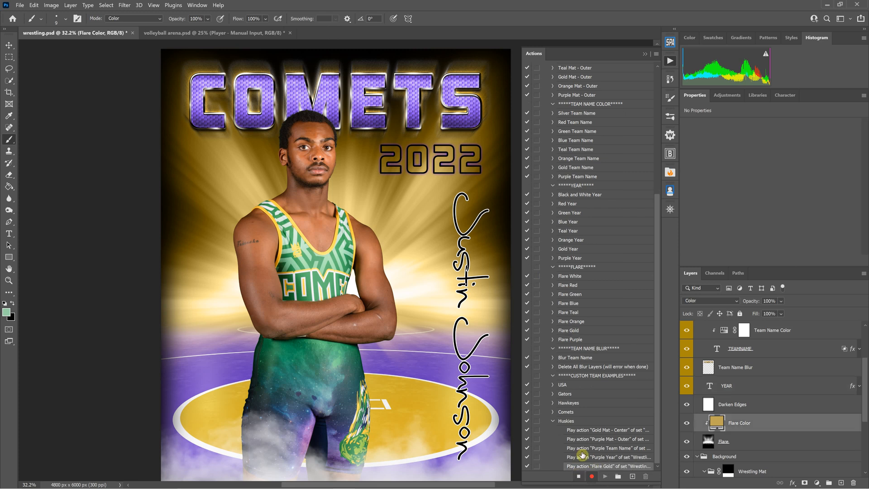
pyautogui.click(567, 422)
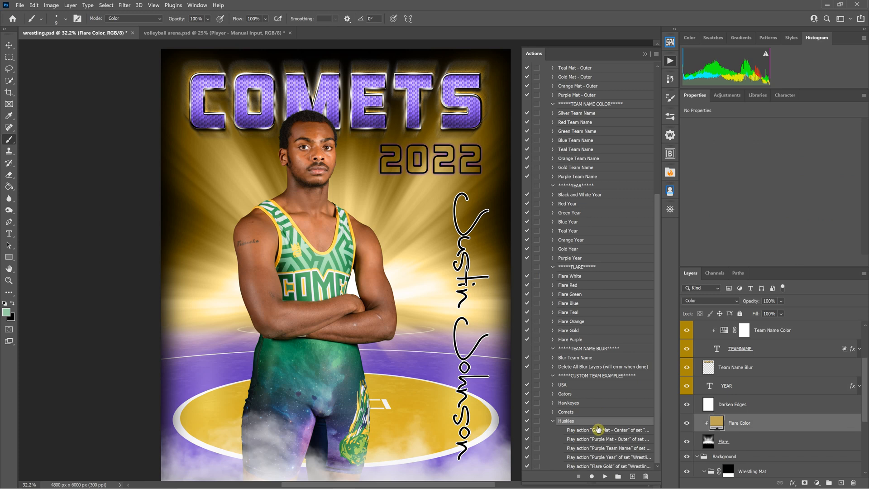
pyautogui.click(553, 421)
# - Test the Huskies action by playing the USA action on the poster and switching it back with Huskies
pyautogui.click(567, 431)
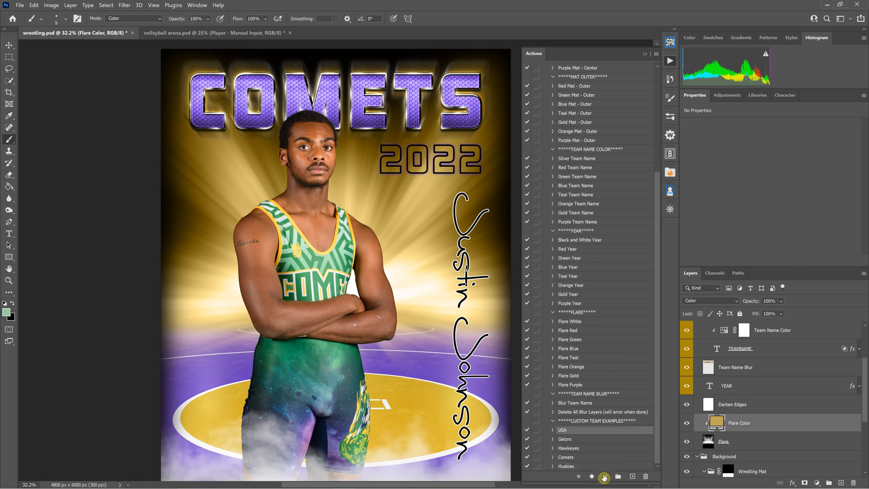
pyautogui.click(604, 477)
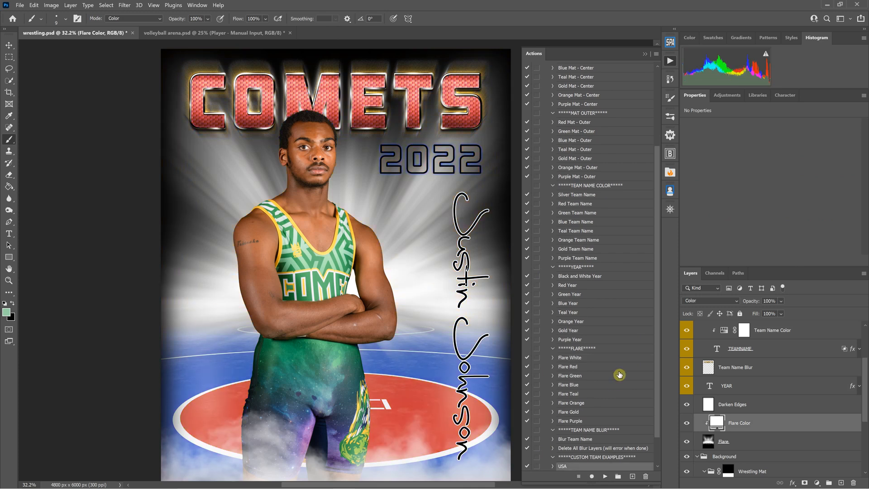
pyautogui.scroll(-4, 595, 379)
pyautogui.click(564, 466)
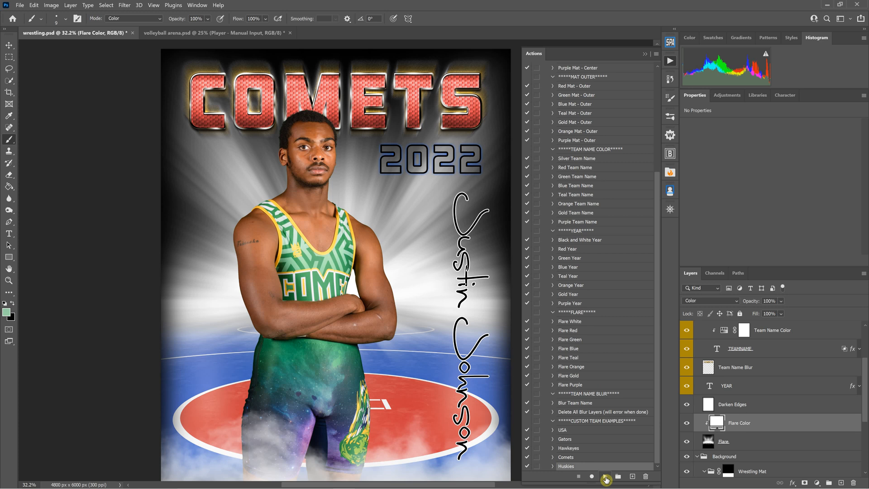
pyautogui.click(606, 478)
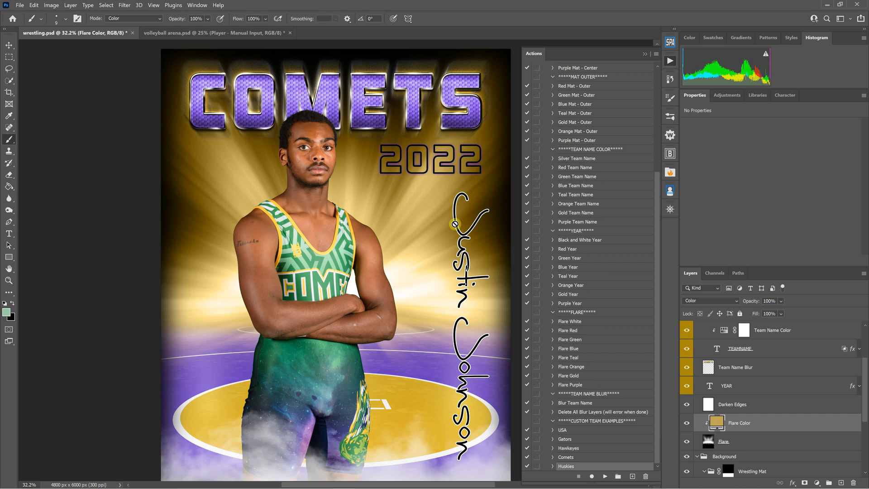
pyautogui.scroll(-1, 470, 249)
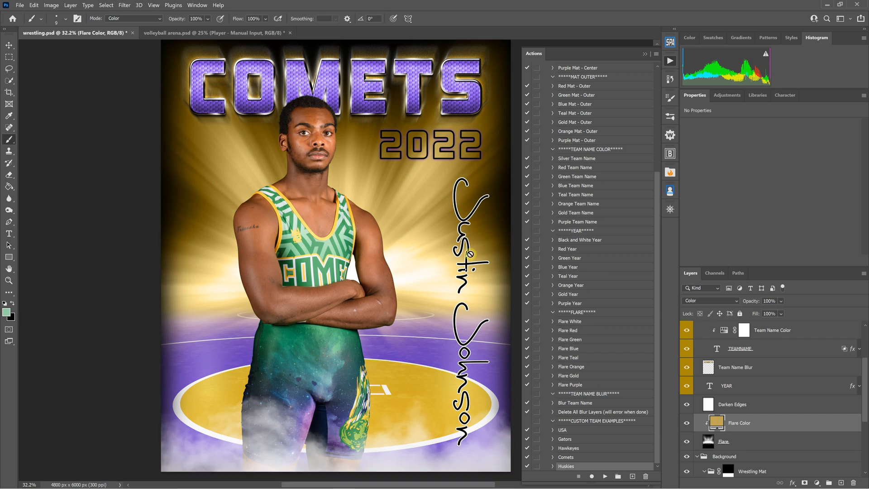
# - Collapse and select the Wrestling Template action set, and locate the Save Actions command for it
pyautogui.scroll(1, 470, 253)
pyautogui.scroll(3, 609, 145)
pyautogui.scroll(3, 591, 135)
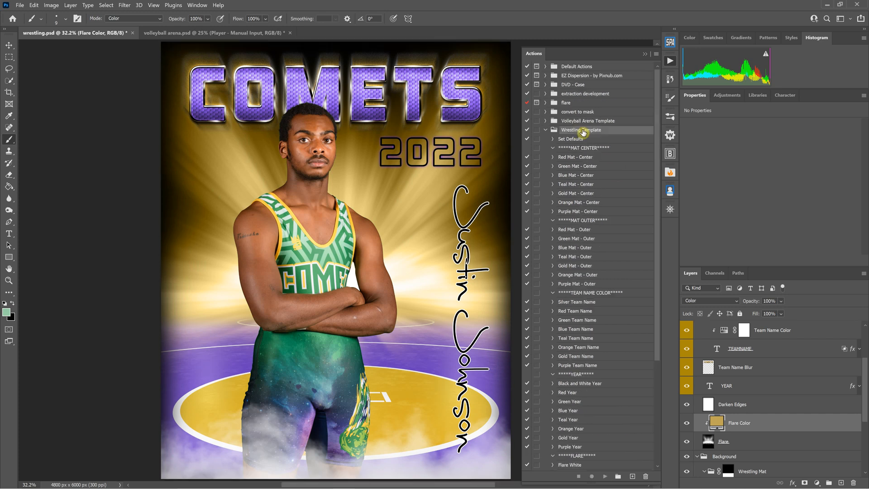
pyautogui.click(546, 132)
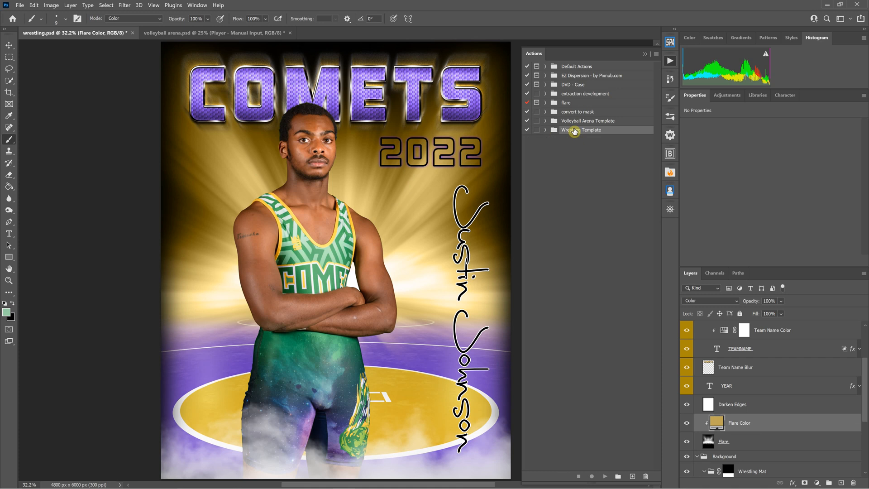
pyautogui.click(657, 54)
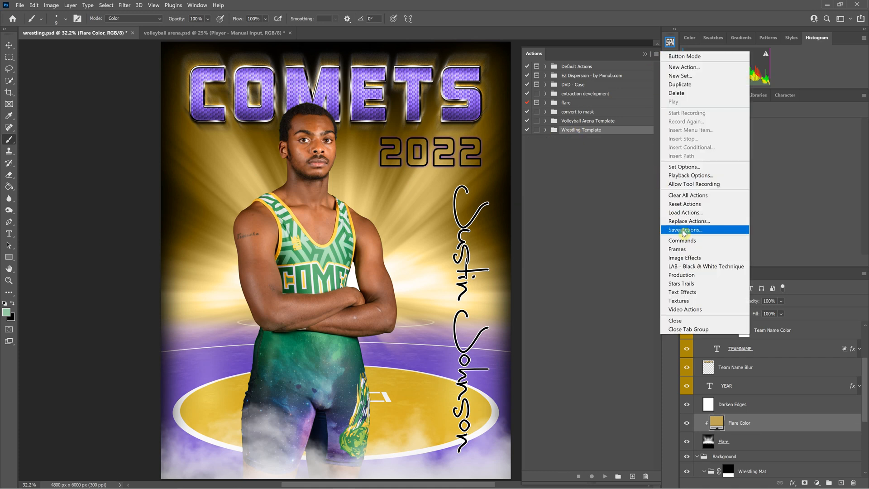
pyautogui.click(572, 134)
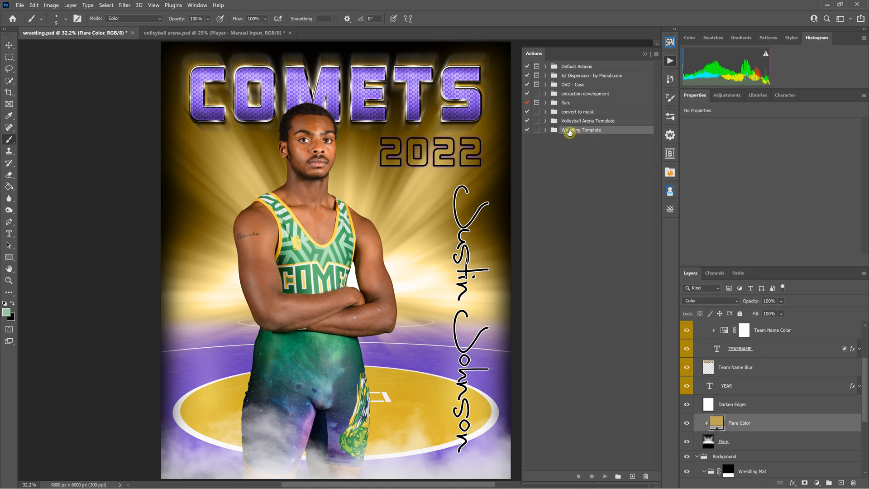
# - Expand the Wrestling Template set and review its color, flare, blur and custom team actions
pyautogui.click(547, 130)
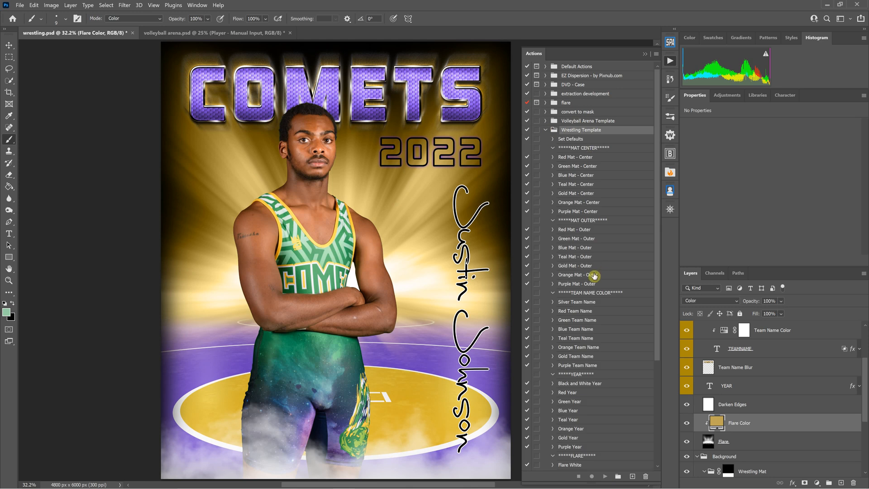
pyautogui.scroll(-4, 593, 276)
pyautogui.scroll(-4, 577, 423)
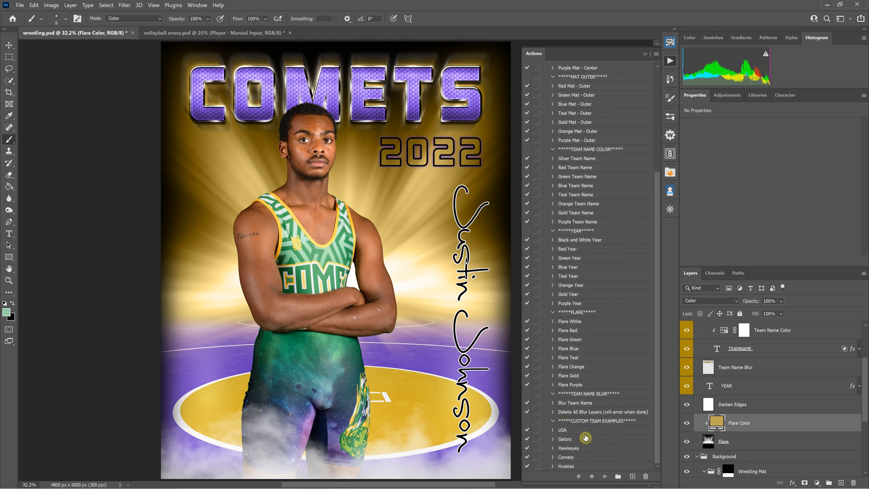
pyautogui.scroll(2, 616, 344)
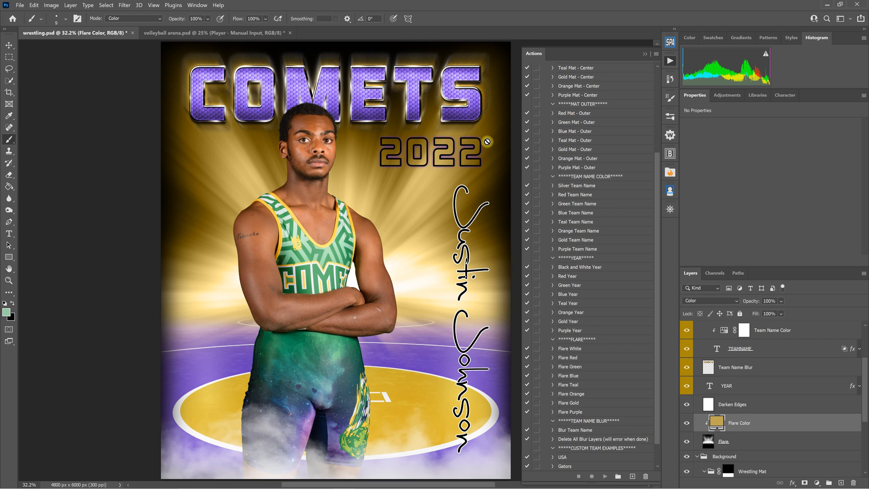
pyautogui.scroll(2, 593, 194)
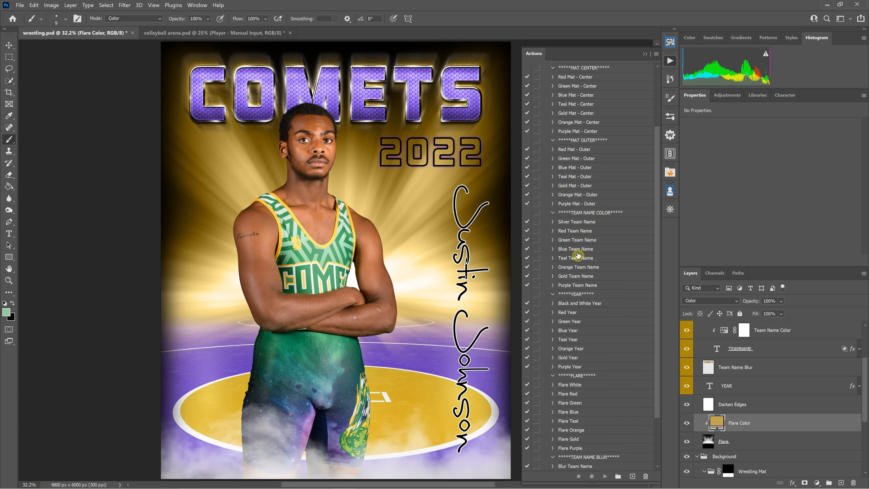